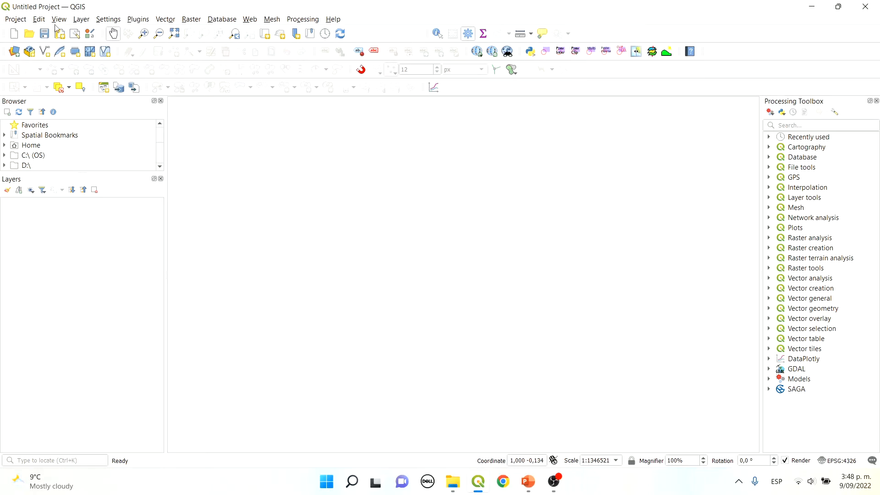
Find the GeoQ plugin in the plugin manager and install its experimental version.
left_click(143, 24)
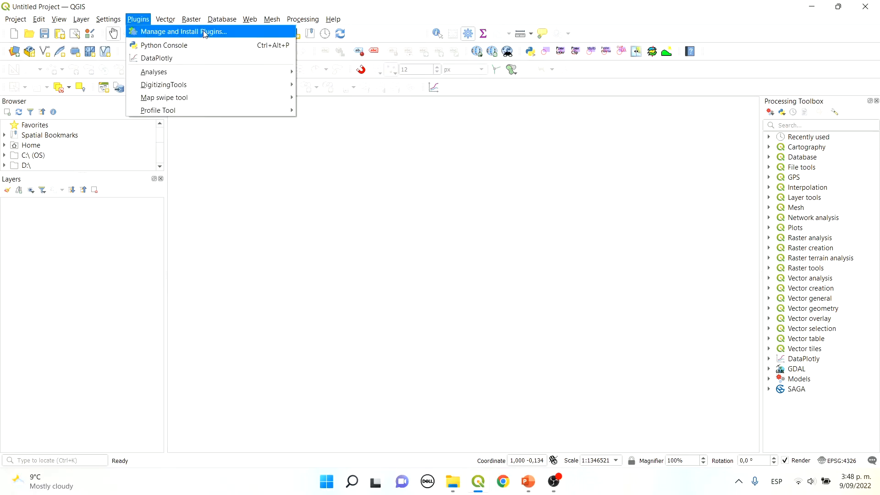
left_click(240, 34)
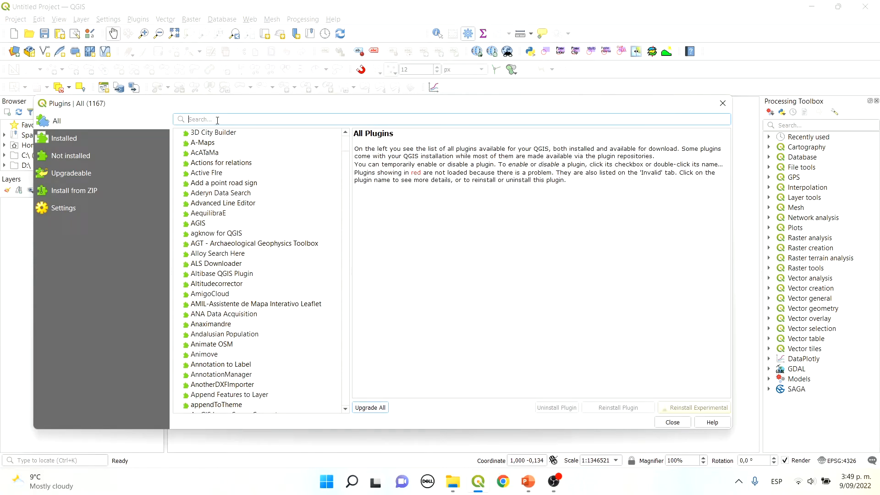
type("geoq")
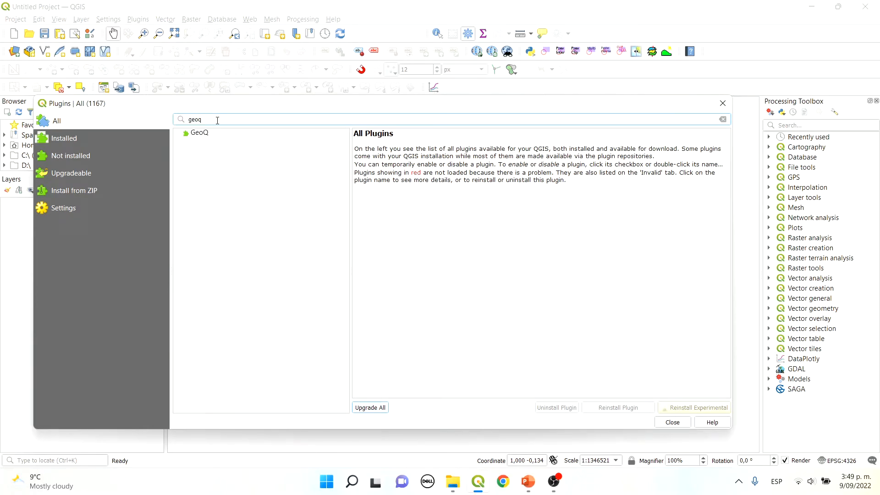
left_click(203, 133)
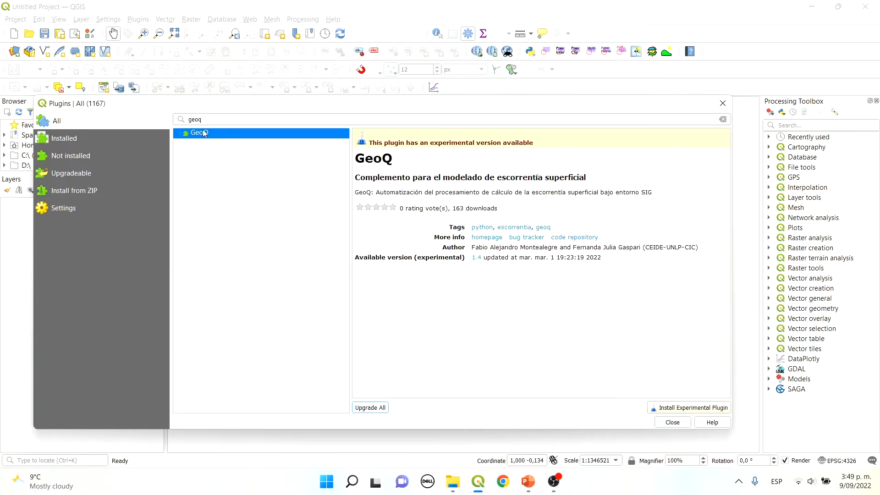
left_click(687, 407)
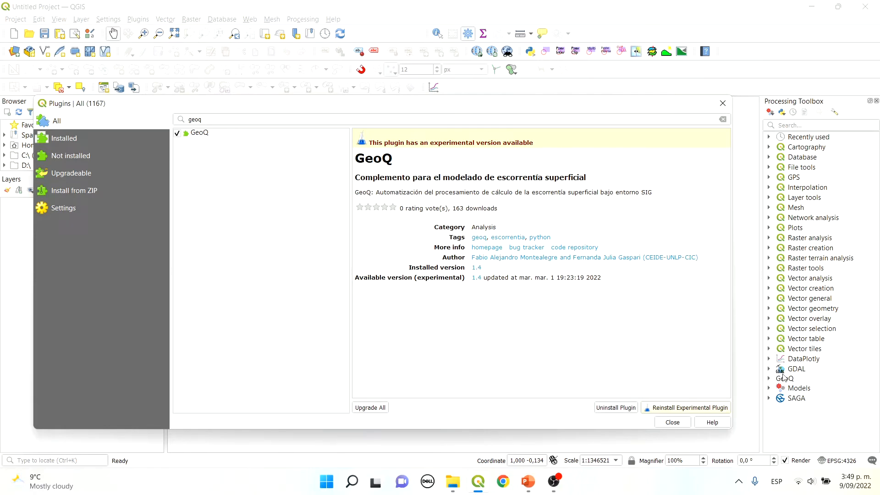
Open the GeoQ plugin's GitHub repository and examine its file list and the README sections on inputs, required data and installation.
left_click(490, 250)
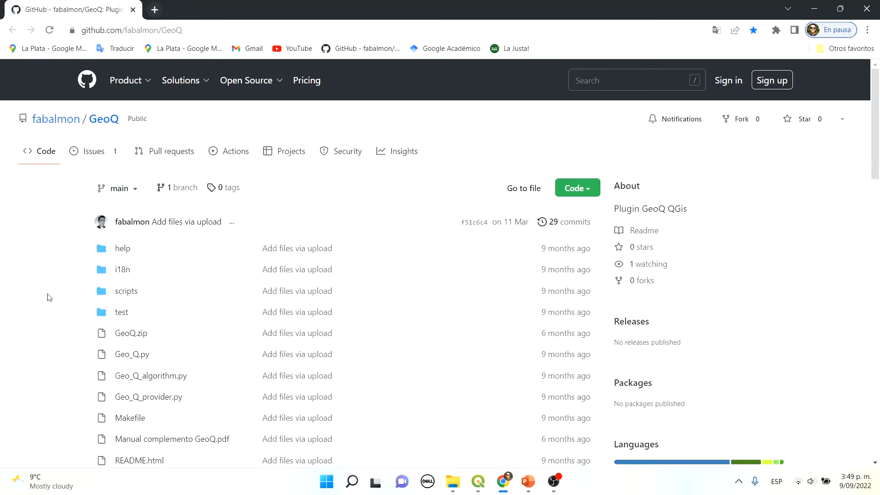
scroll(50, 290, "down", 2)
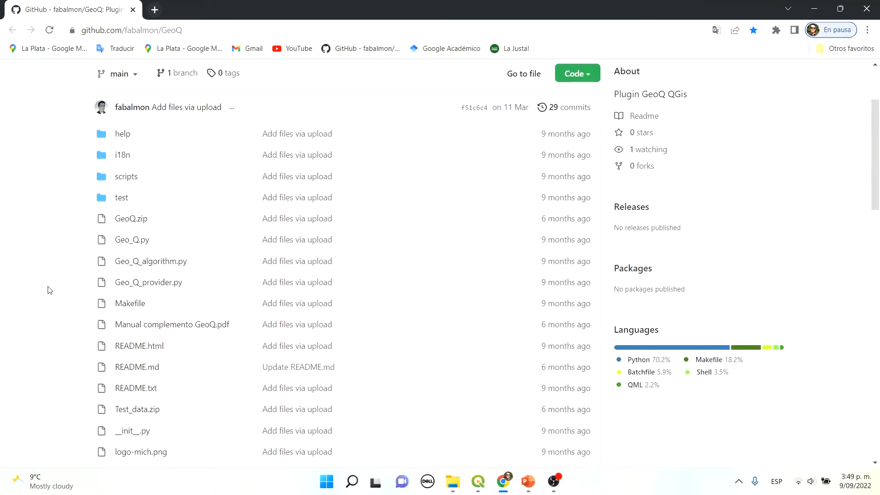
scroll(50, 290, "down", 2)
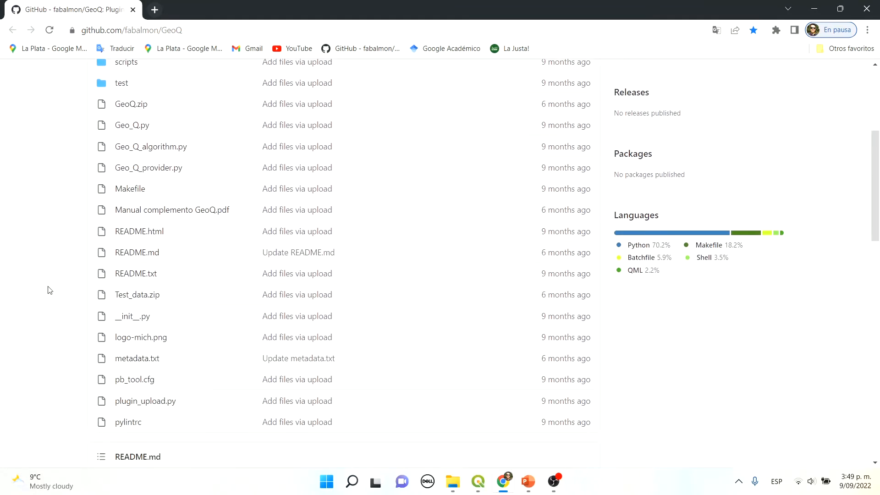
scroll(49, 290, "down", 1)
scroll(49, 290, "down", 5)
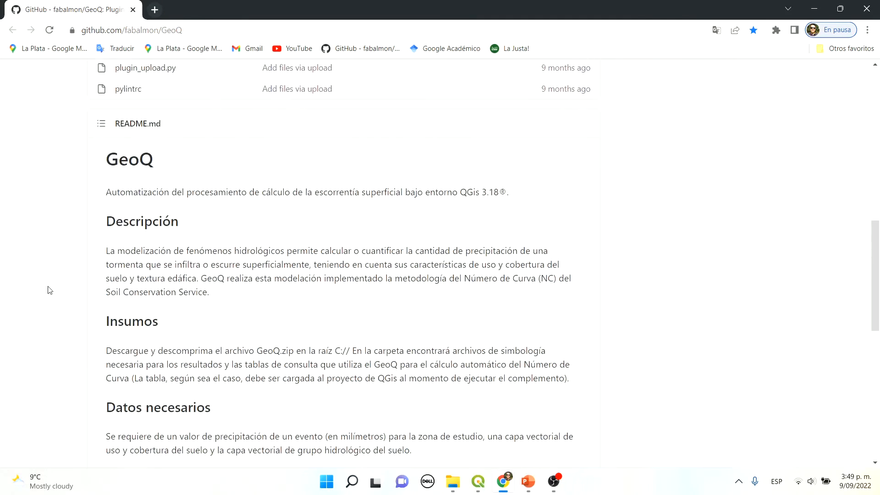
scroll(57, 273, "down", 1)
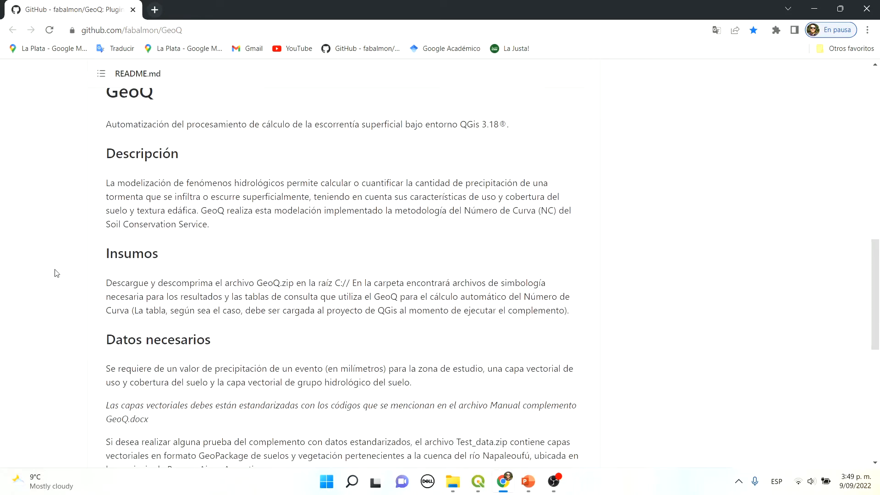
scroll(56, 274, "down", 2)
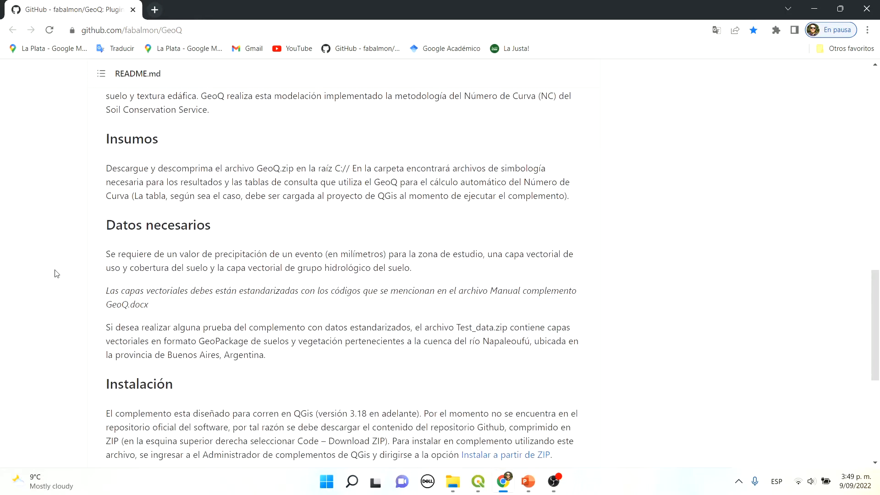
scroll(57, 274, "down", 2)
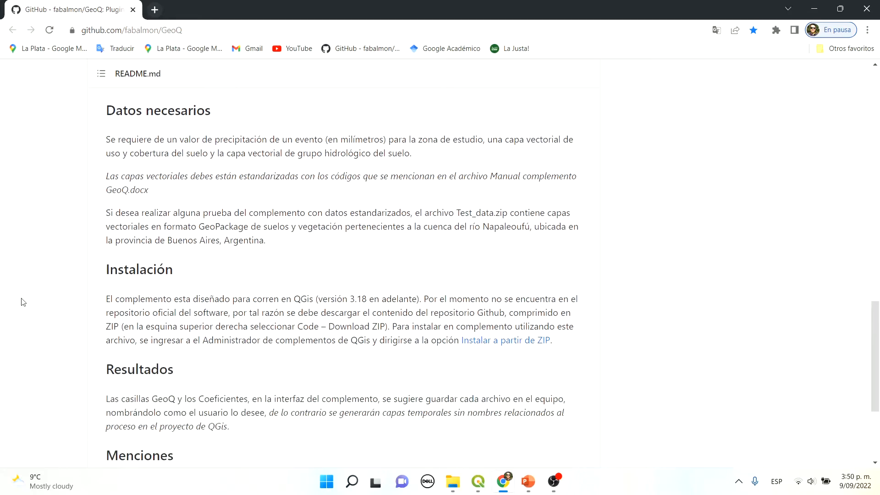
scroll(57, 283, "down", 3)
scroll(49, 293, "up", 10)
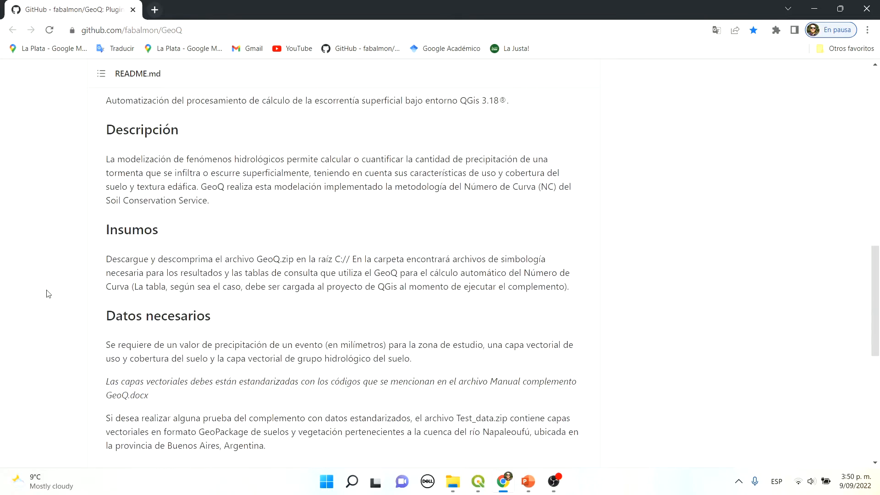
scroll(48, 294, "up", 10)
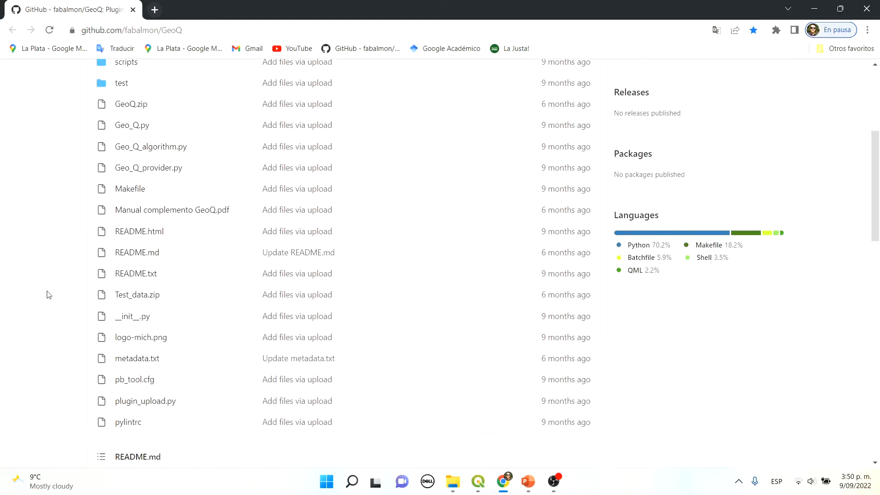
scroll(48, 296, "down", 2)
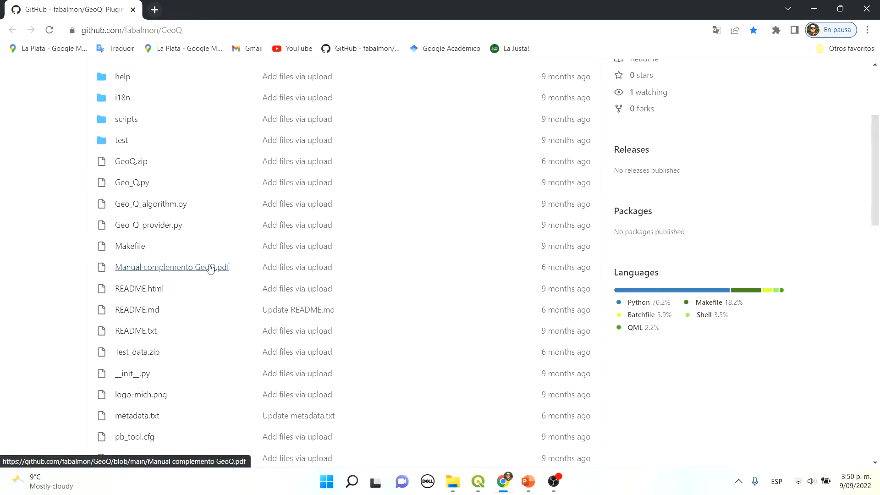
left_click(141, 163)
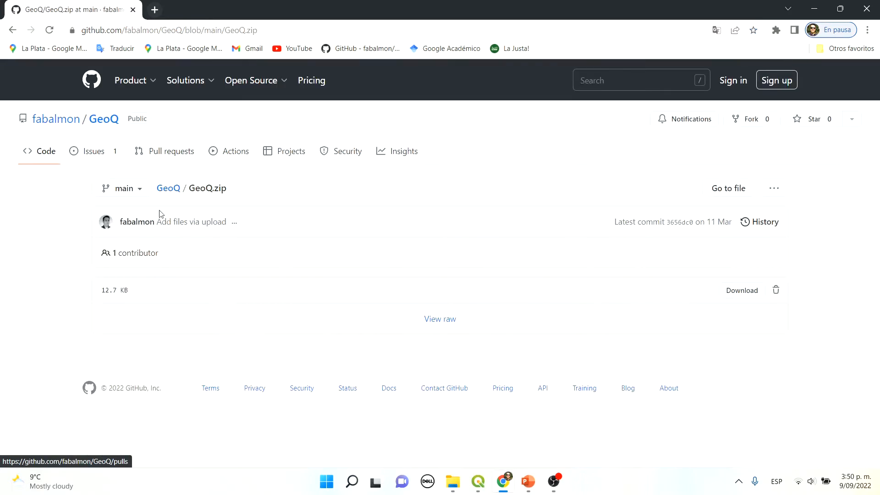
right_click(752, 293)
left_click(678, 344)
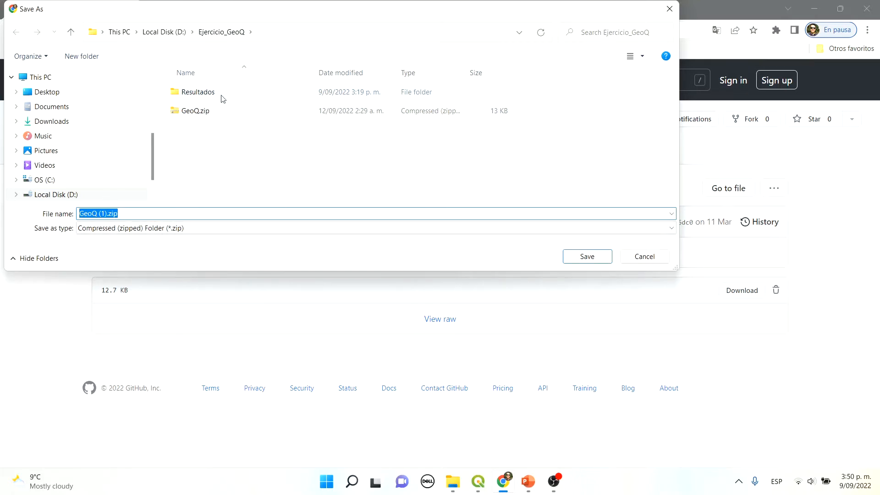
left_click(644, 256)
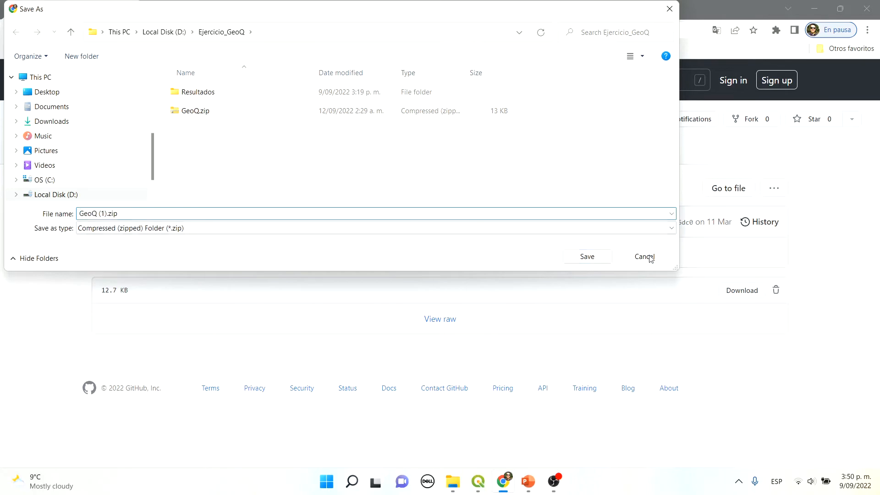
Switch to File Explorer and extract GeoQ.zip from D:\Ejercicio_GeoQ into D:\Ejercicio_GeoQ\GeoQ.
left_click(451, 489)
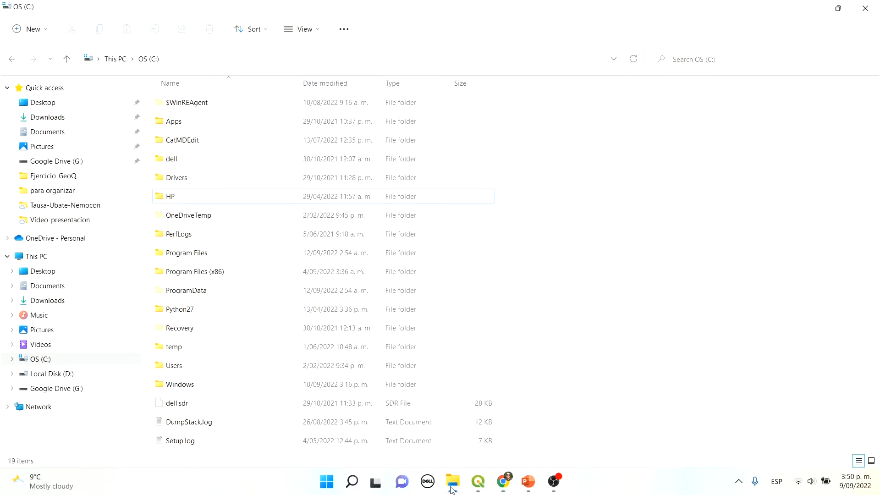
left_click(71, 376)
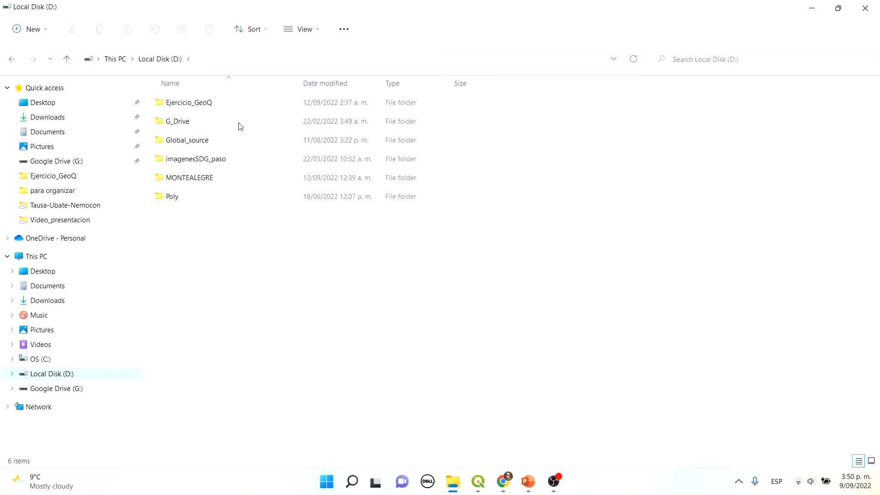
double_click(231, 104)
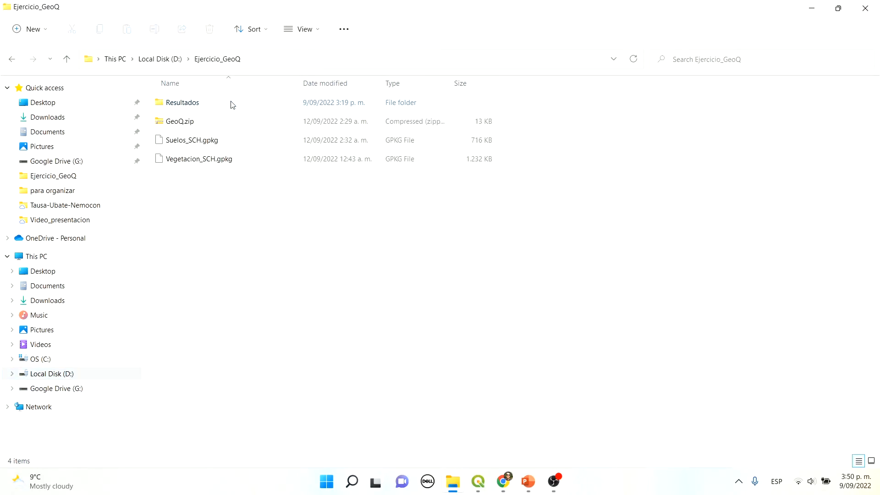
right_click(205, 124)
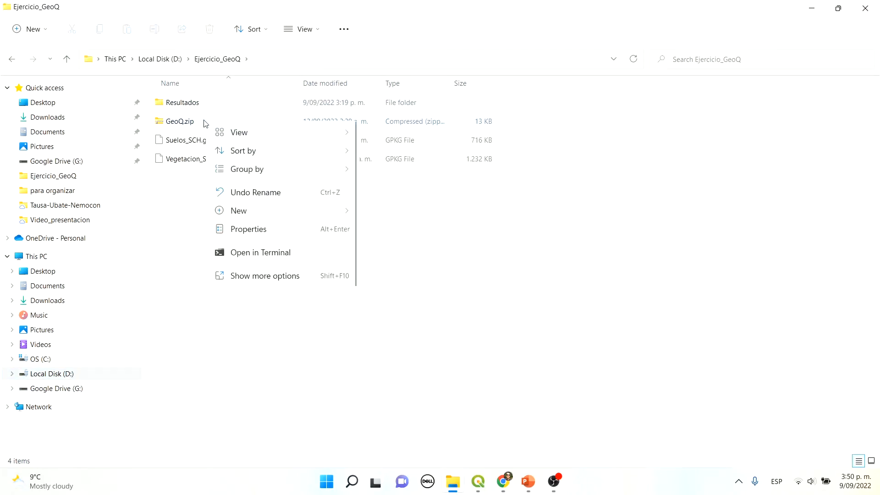
right_click(183, 124)
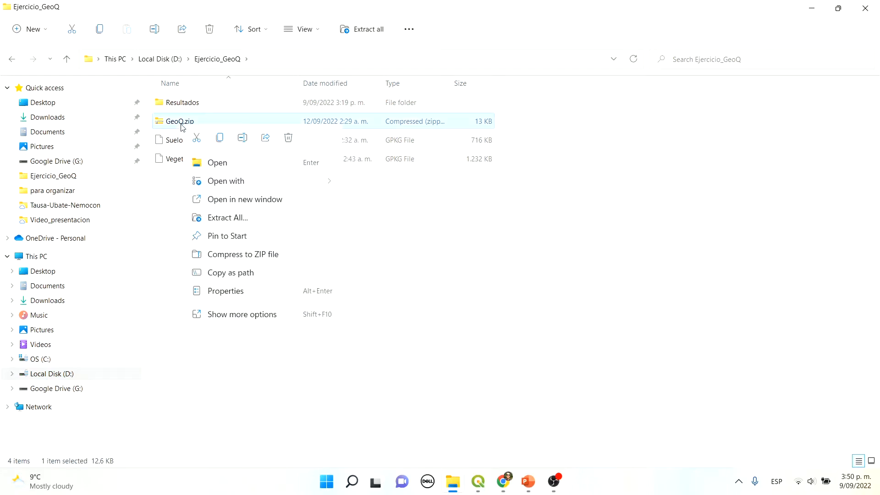
left_click(228, 223)
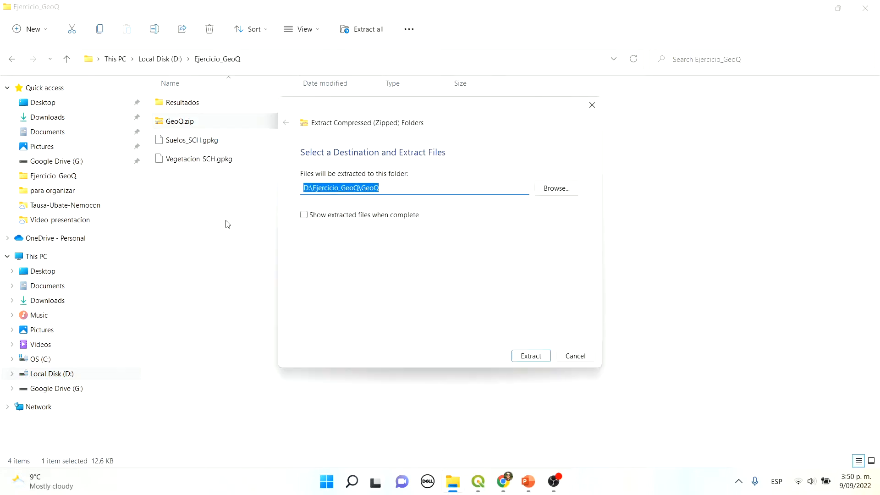
left_click(540, 360)
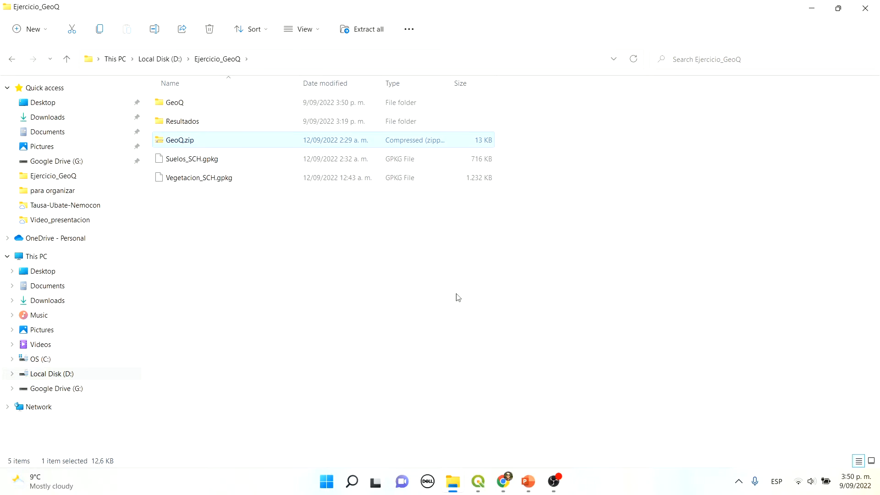
Copy the inner GeoQ folder from the extracted files to the root of drive C: and open the copy.
double_click(174, 102)
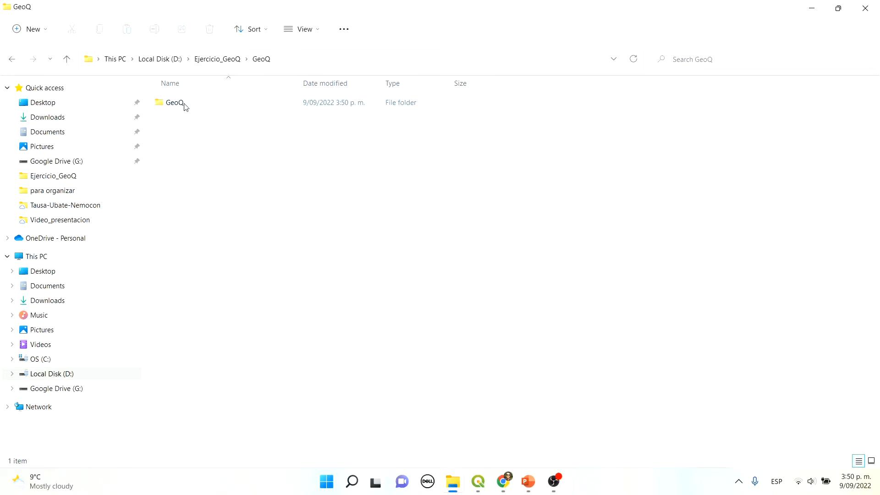
left_click(182, 105)
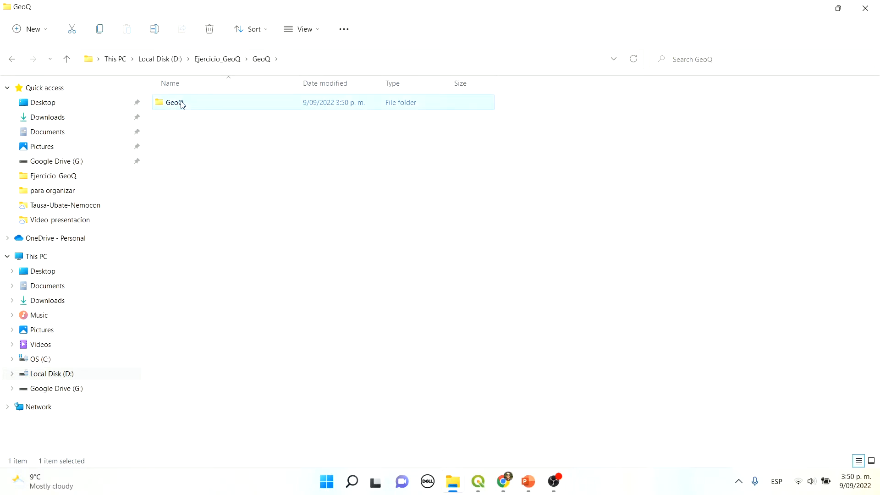
key("ctrl+c")
left_click(45, 361)
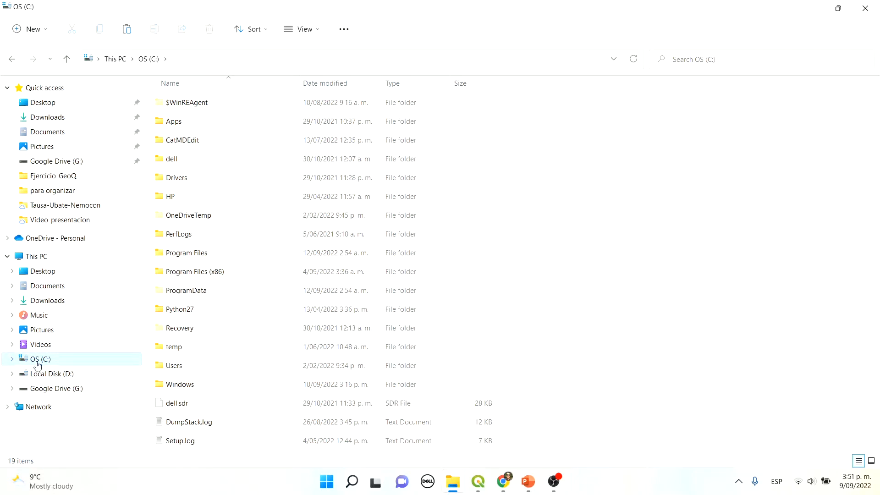
right_click(614, 200)
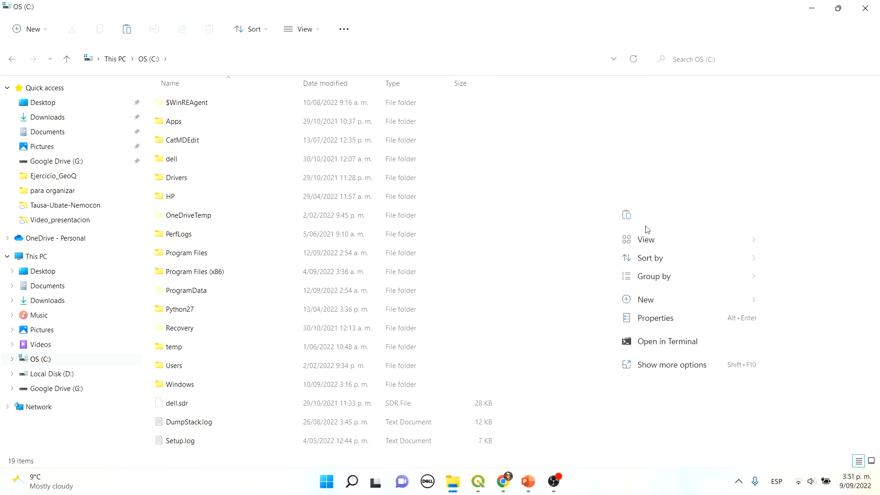
mouse_move(651, 254)
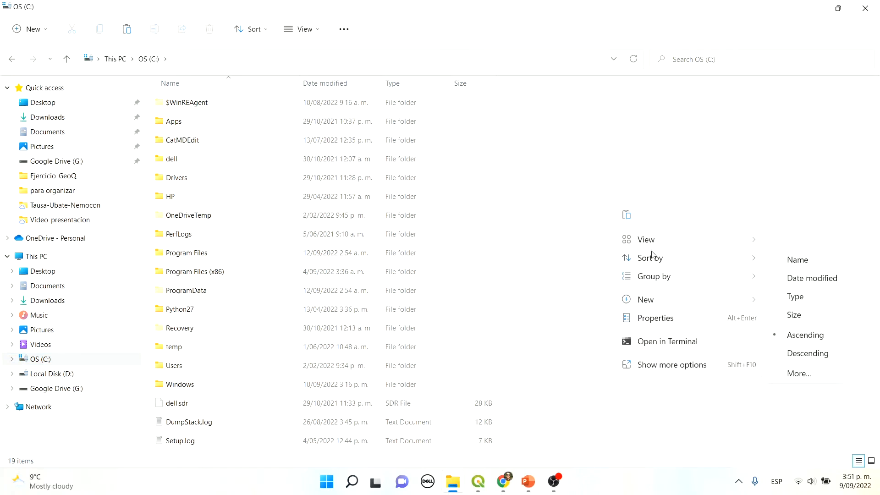
mouse_move(660, 300)
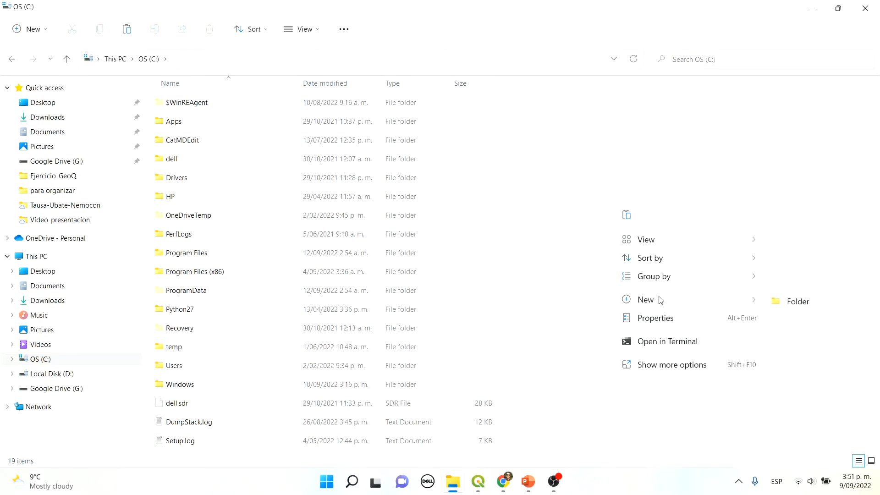
left_click(626, 214)
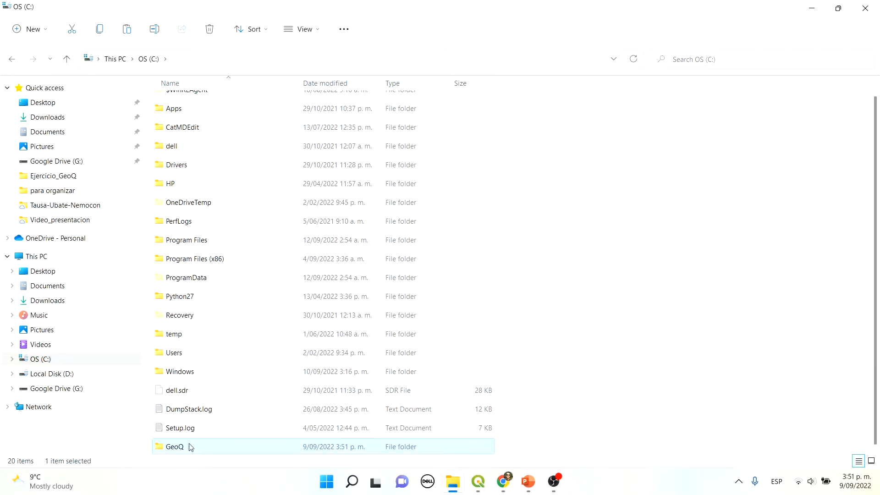
double_click(184, 448)
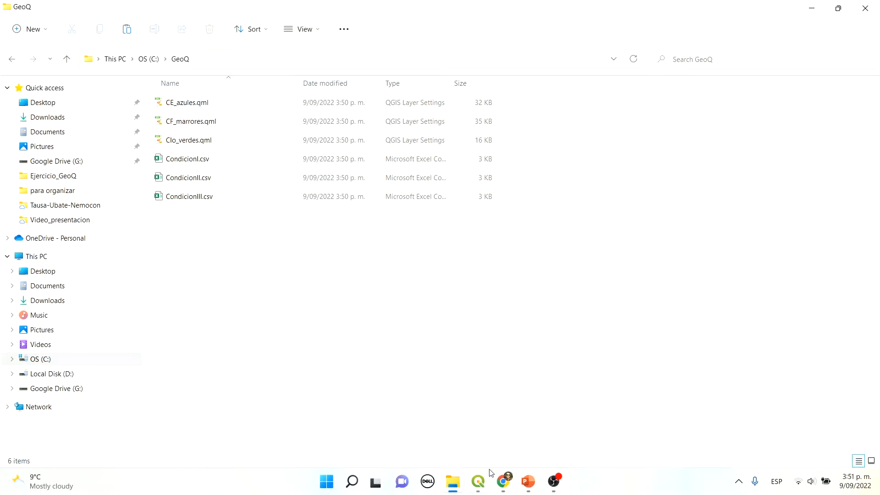
Switch back to QGIS and close the plugin manager.
left_click(479, 483)
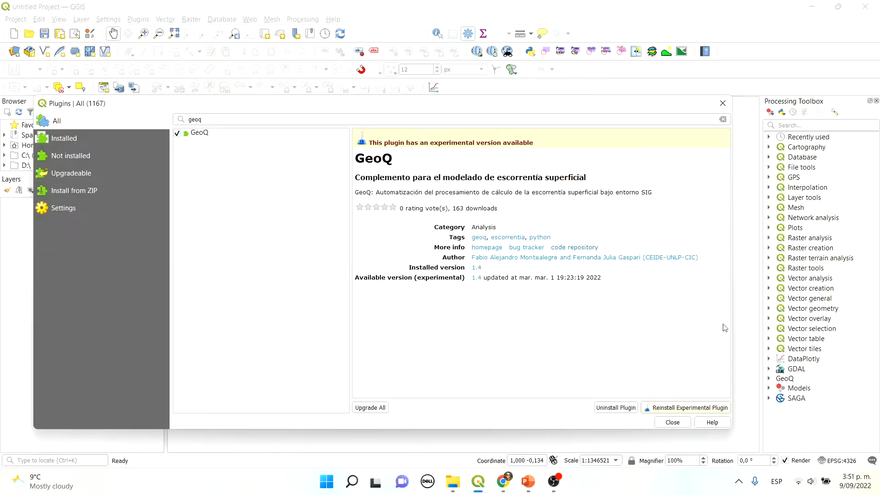
left_click(666, 423)
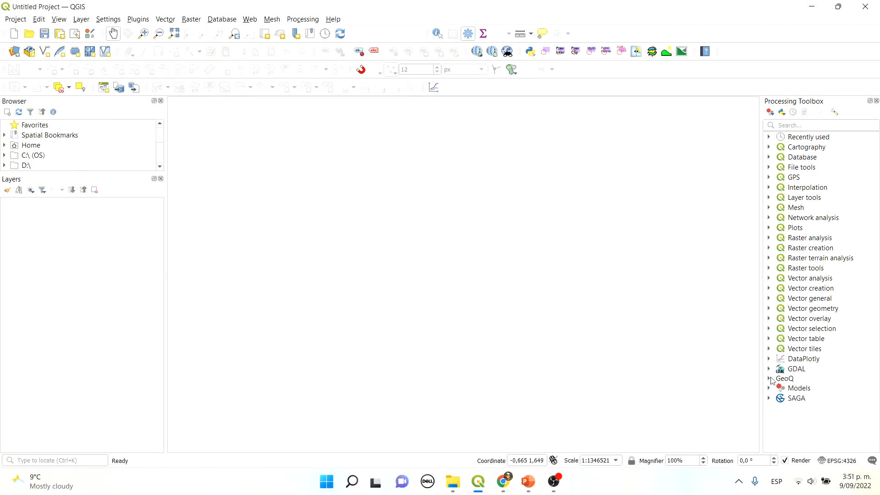
Open the GeoQ algorithm from the processing toolbox, examine its input and output parameters, and close it without running.
left_click(769, 378)
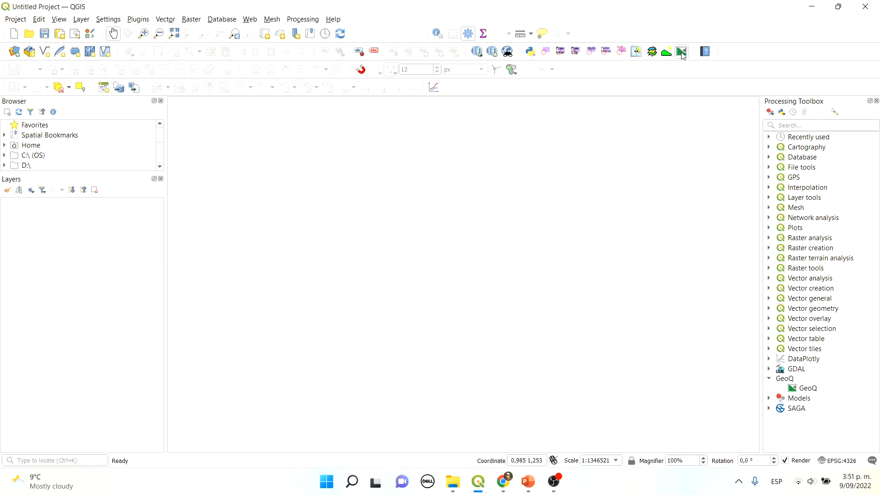
right_click(802, 389)
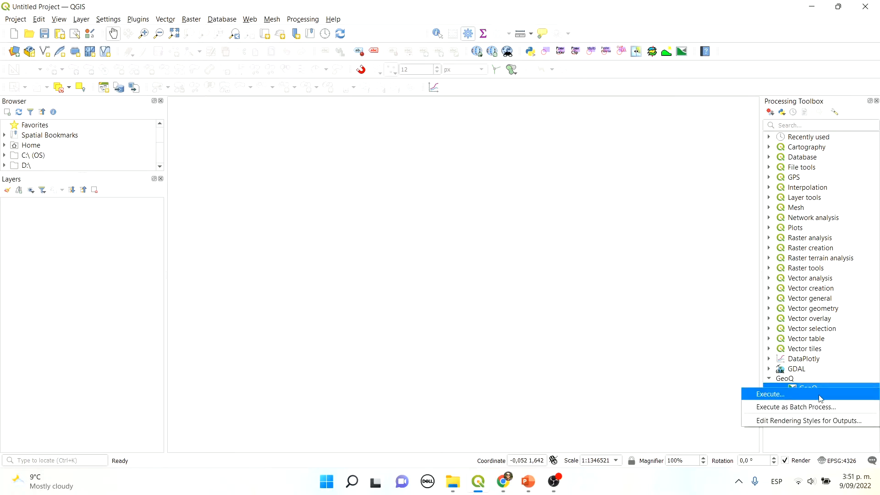
left_click(844, 401)
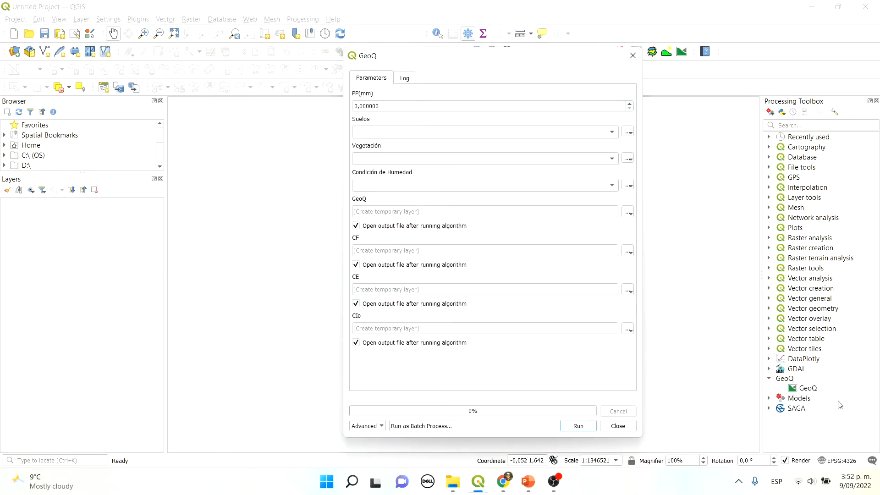
left_click_drag(548, 55, 512, 39)
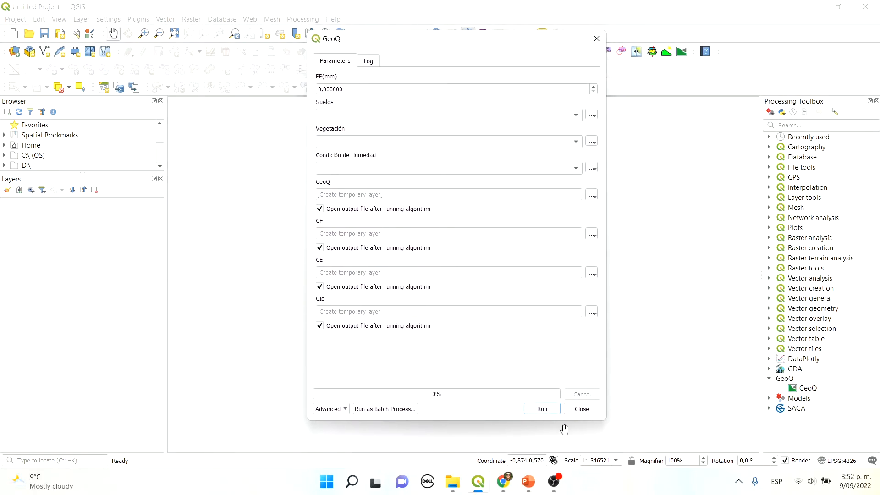
left_click(580, 409)
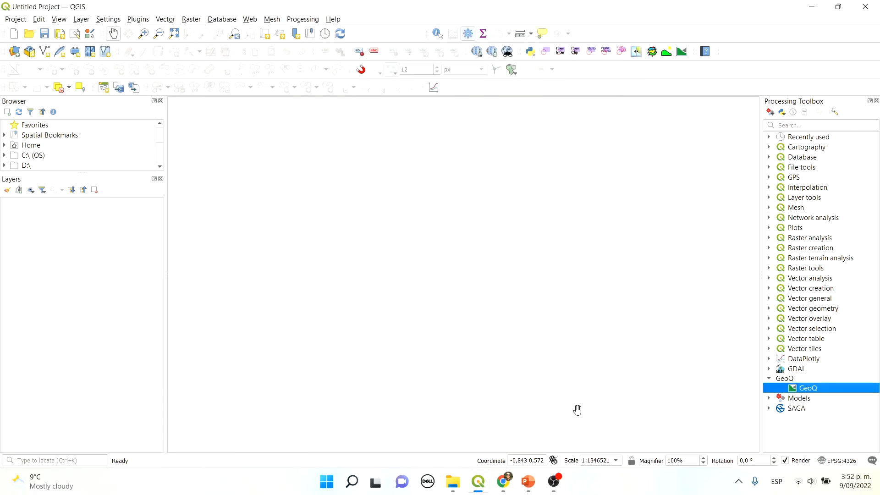
Add Suelos_SCH.gpkg and Vegetacion_SCH.gpkg from D:\Ejercicio_GeoQ as vector layers, accepting the Inverse of Argentina zone 4 + POSGAR 2007 to WGS 84 (2) transformation.
left_click(16, 52)
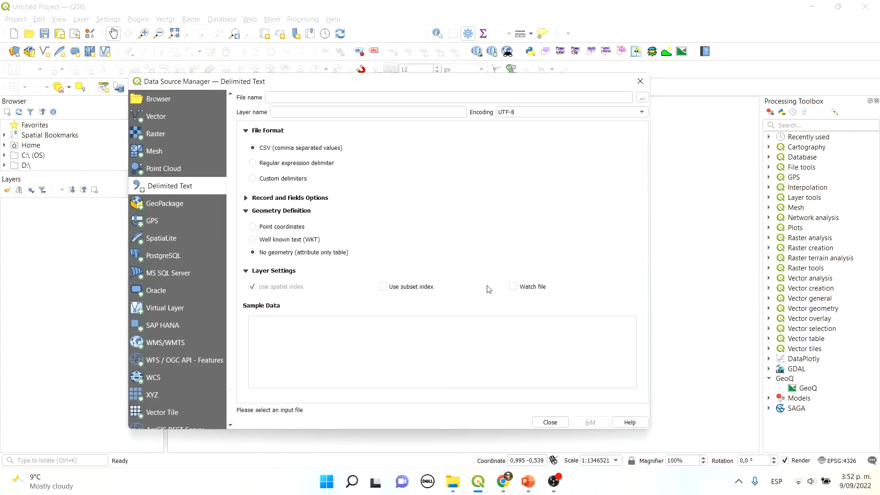
left_click(151, 114)
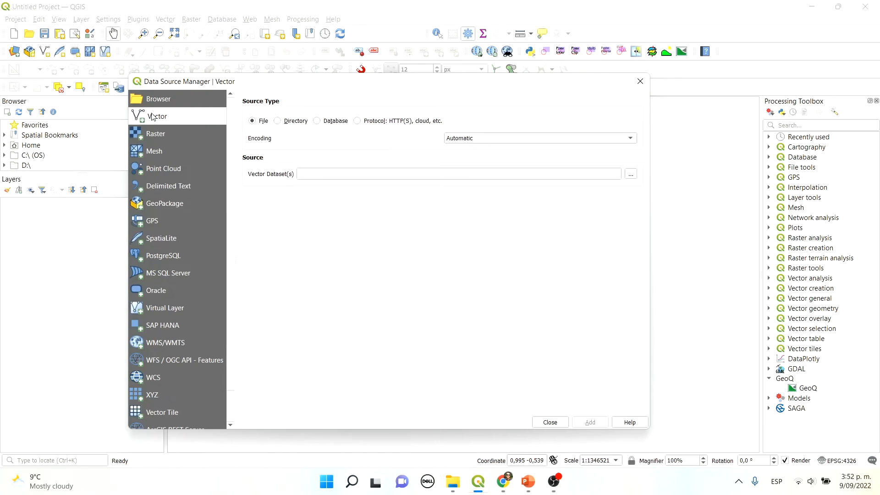
left_click(630, 173)
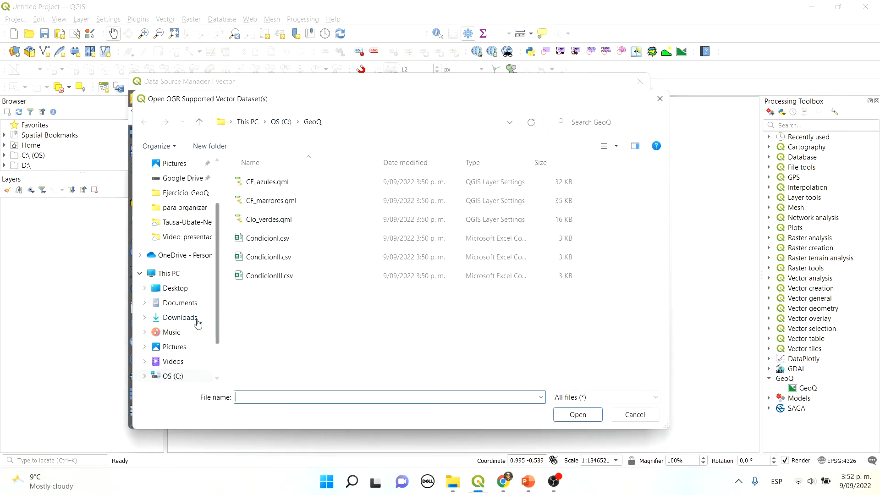
scroll(184, 362, "down", 1)
left_click(185, 362)
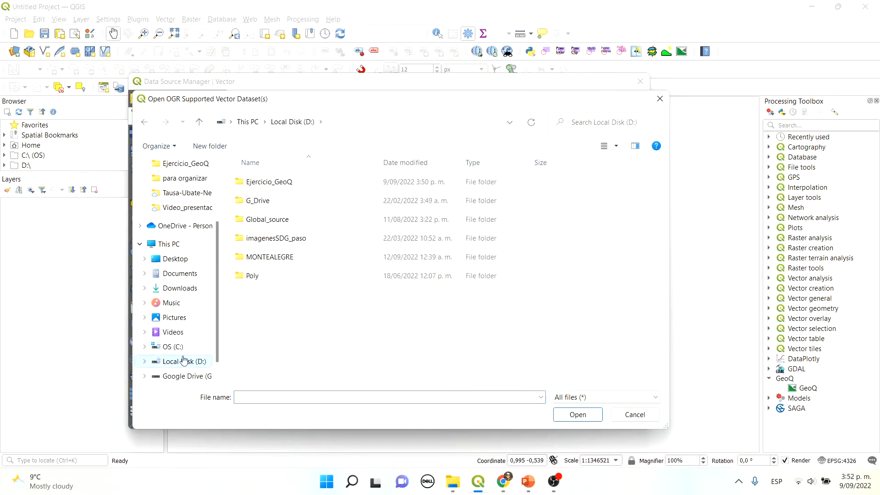
double_click(275, 182)
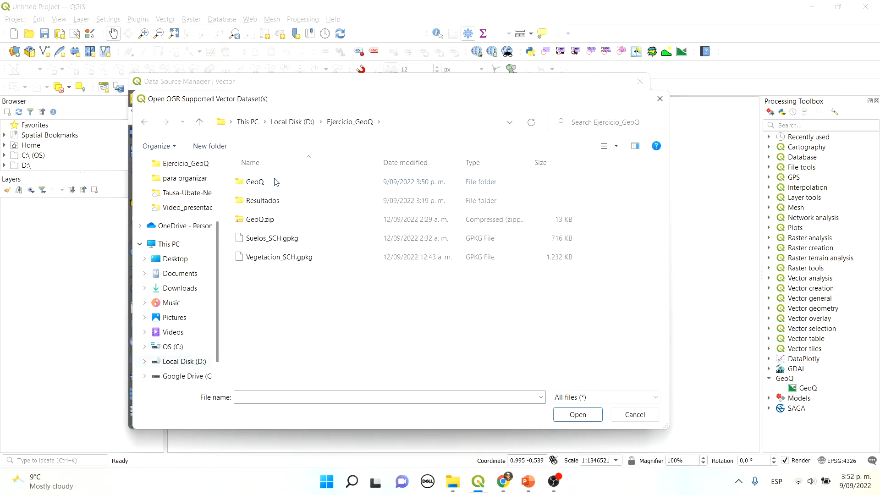
left_click(286, 239)
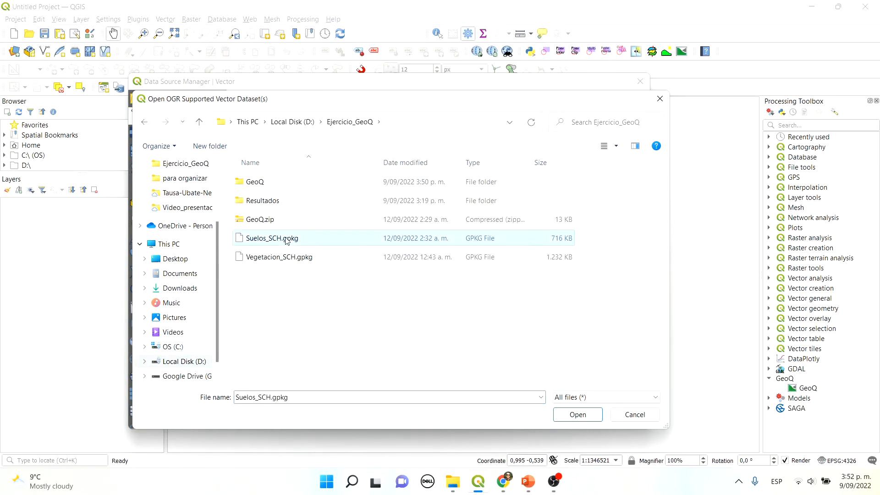
left_click(275, 260, "ctrl")
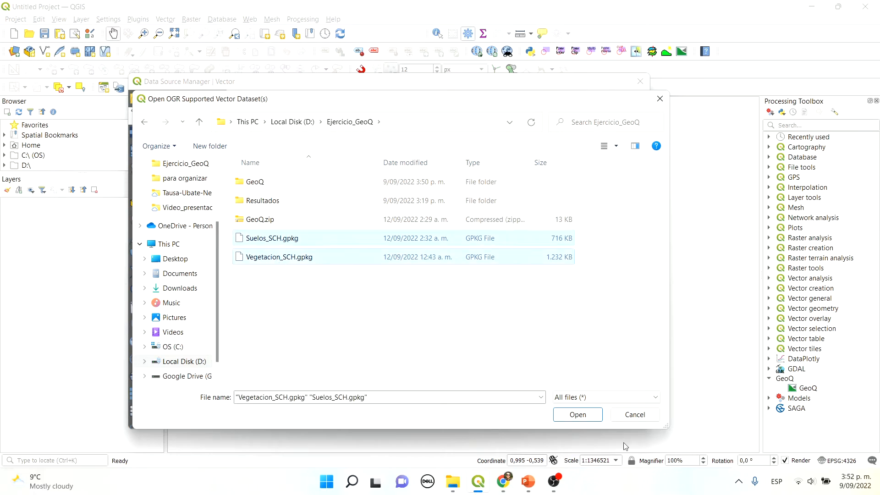
left_click(584, 420)
left_click(591, 423)
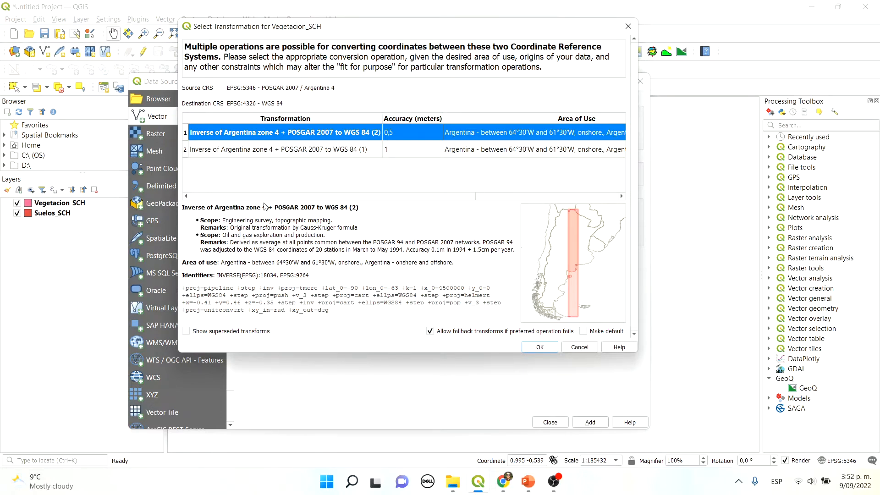
left_click(551, 348)
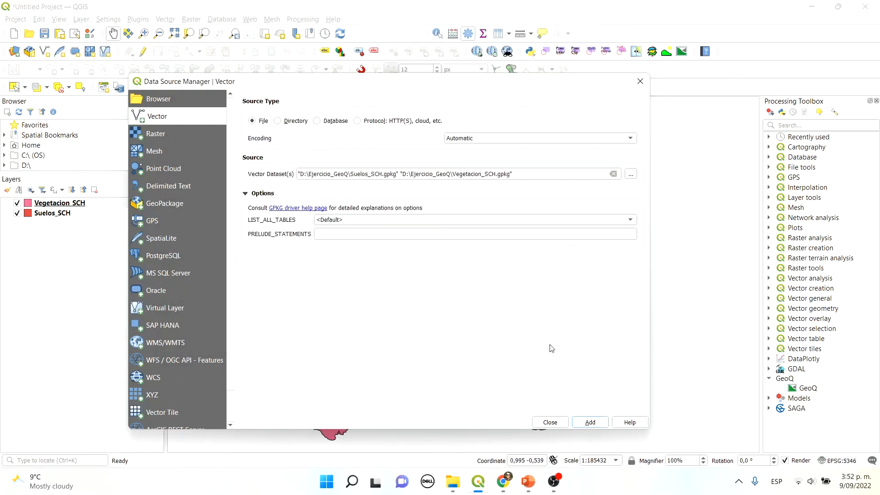
left_click(560, 425)
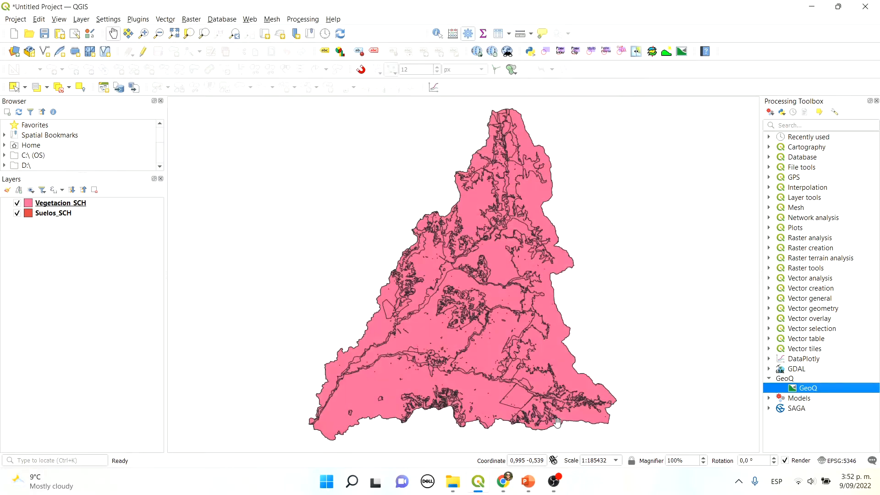
Move the Vegetacion_SCH layer below Suelos_SCH in the layer order.
left_click(79, 206)
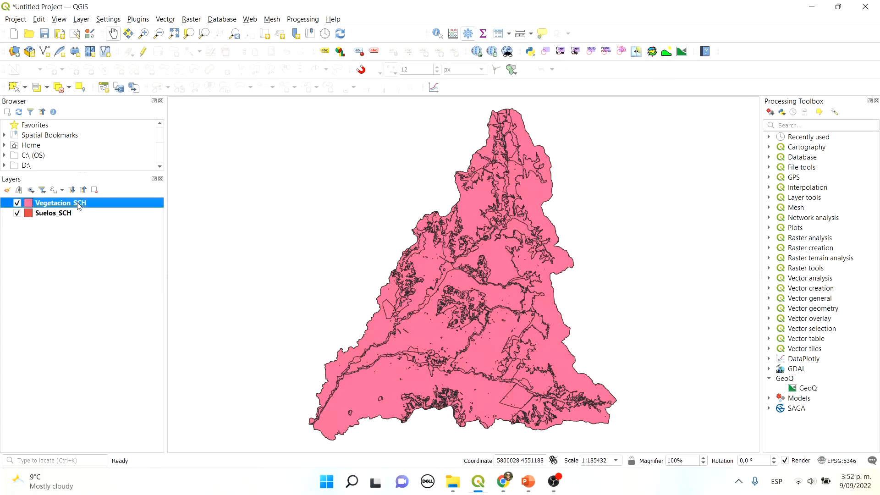
left_click_drag(79, 205, 82, 219)
Open the Suelos_SCH attribute table, sort it by GH, examine the hydrologic group and Cod_Sue columns, and close it.
left_click(53, 205)
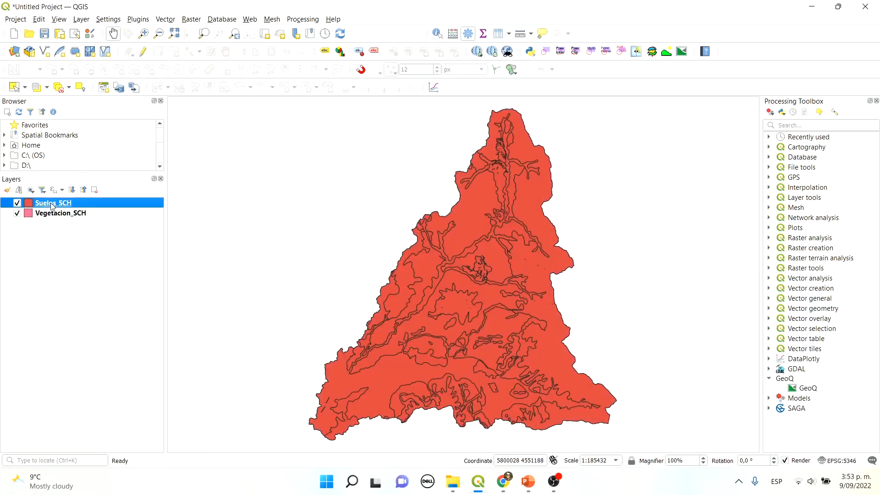
left_click(500, 34)
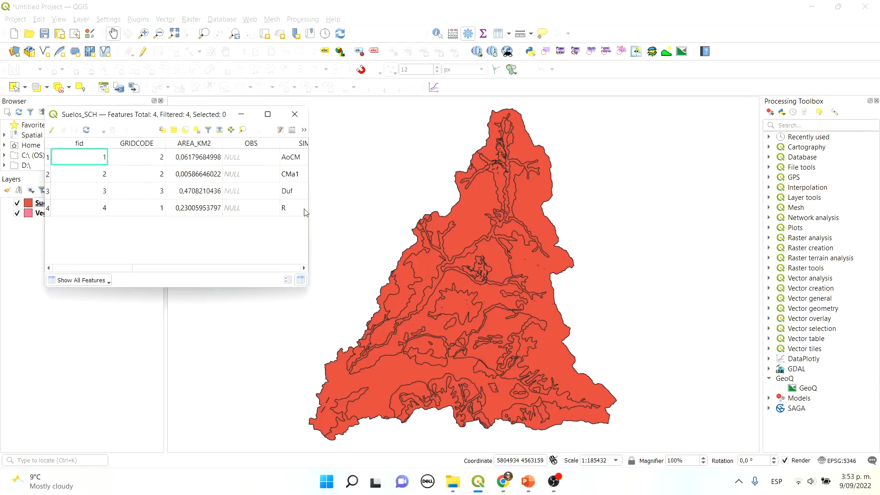
left_click_drag(308, 207, 773, 207)
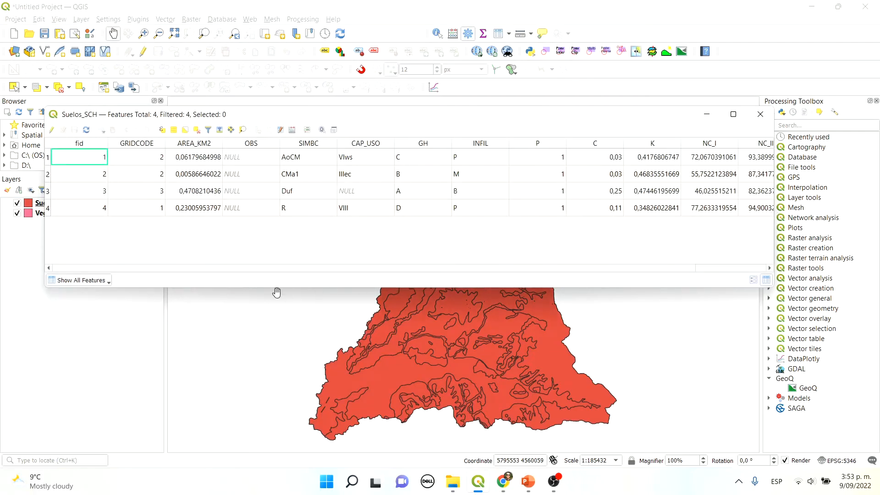
left_click_drag(277, 269, 457, 279)
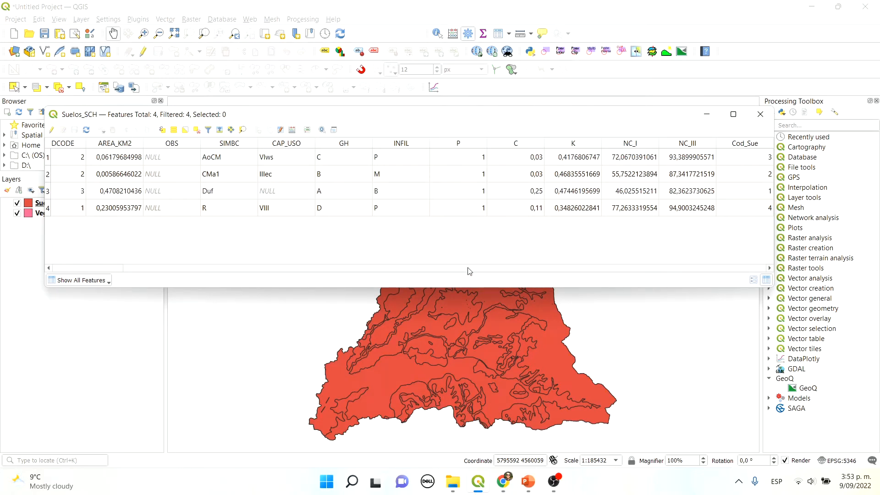
left_click_drag(492, 270, 407, 274)
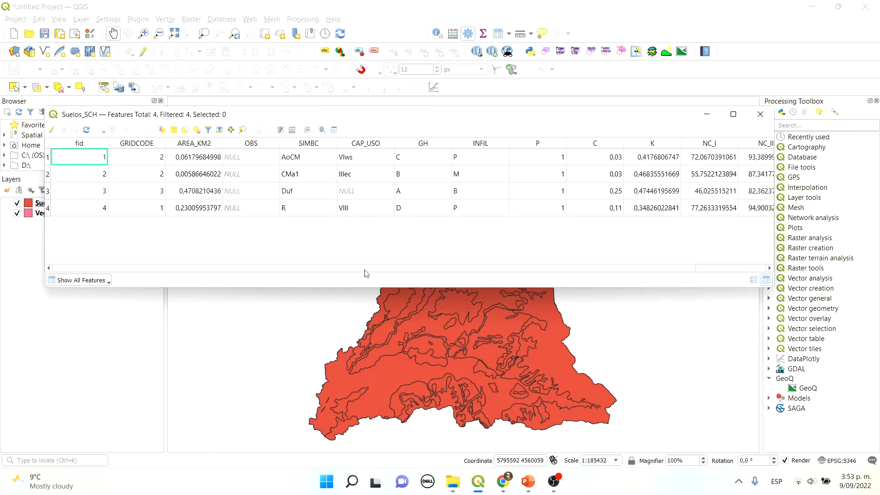
left_click_drag(367, 274, 403, 269)
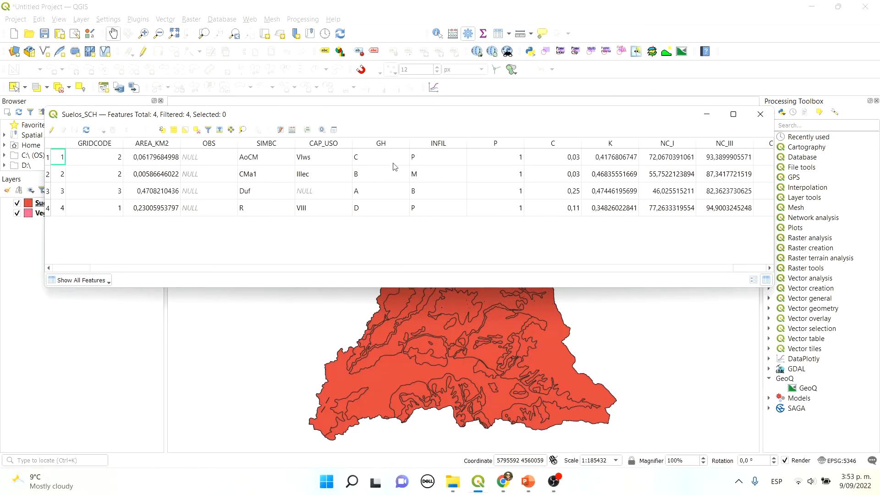
left_click(374, 146)
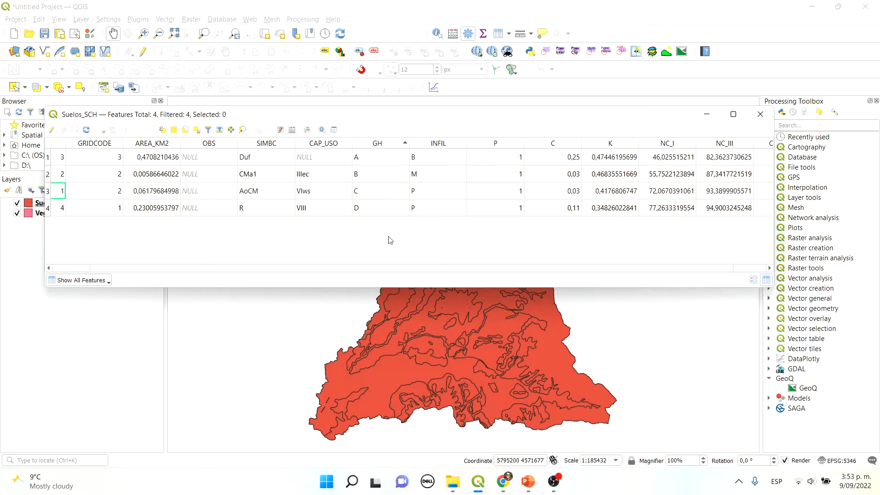
scroll(390, 272, "right", 2)
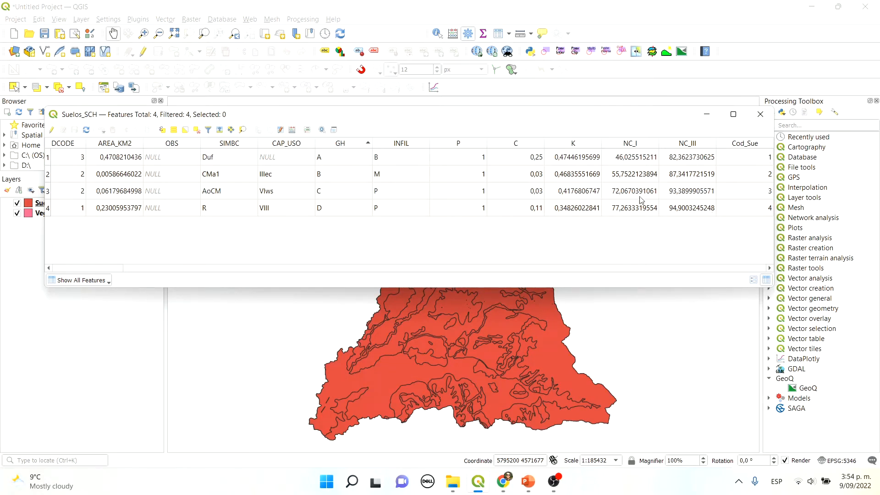
left_click(760, 115)
Open the Vegetacion_SCH attribute table, widen the Descripcio column and examine the Cod_Veg codes with their descriptions.
left_click(73, 213)
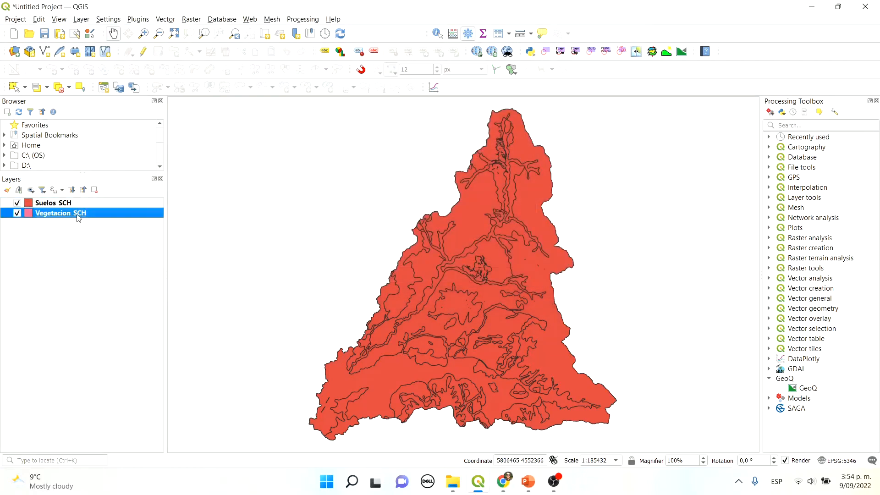
right_click(78, 216)
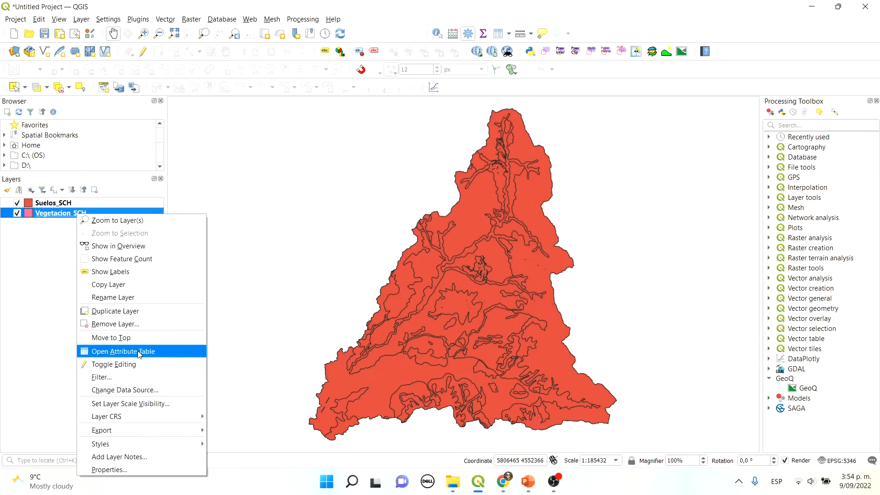
left_click(121, 351)
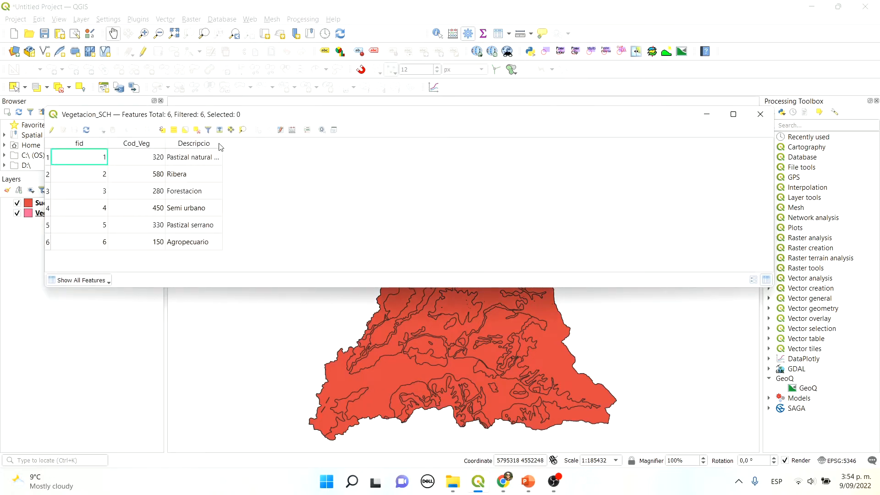
left_click_drag(223, 146, 391, 148)
left_click(223, 159)
left_click(226, 175)
left_click(232, 190)
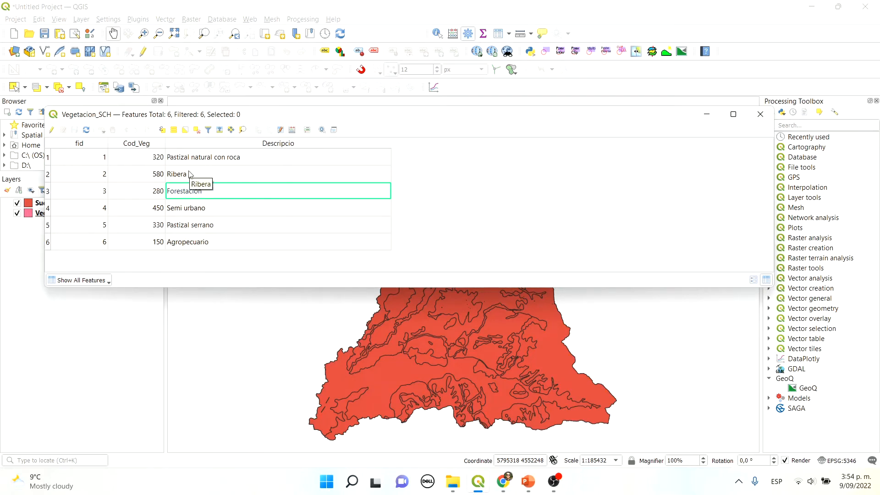
Switch to the Chrome browser and open Manual complemento GeoQ.pdf from the main page of the GeoQ GitHub repository.
left_click(501, 482)
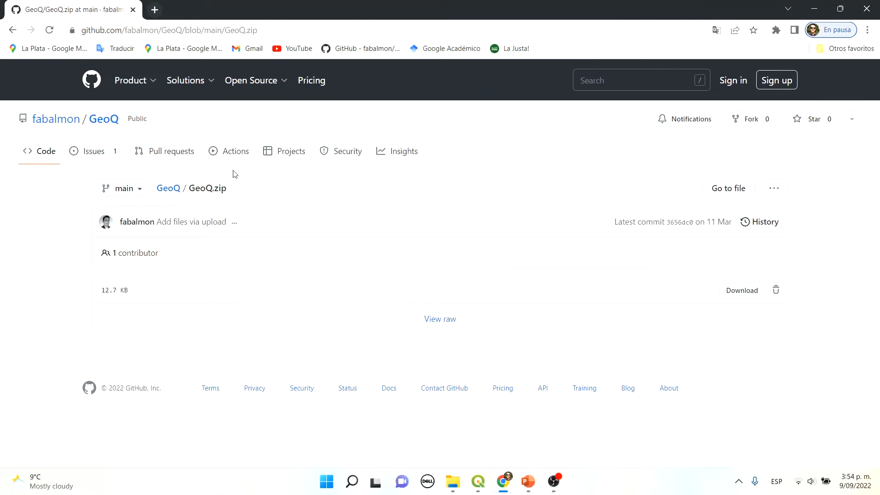
left_click(174, 194)
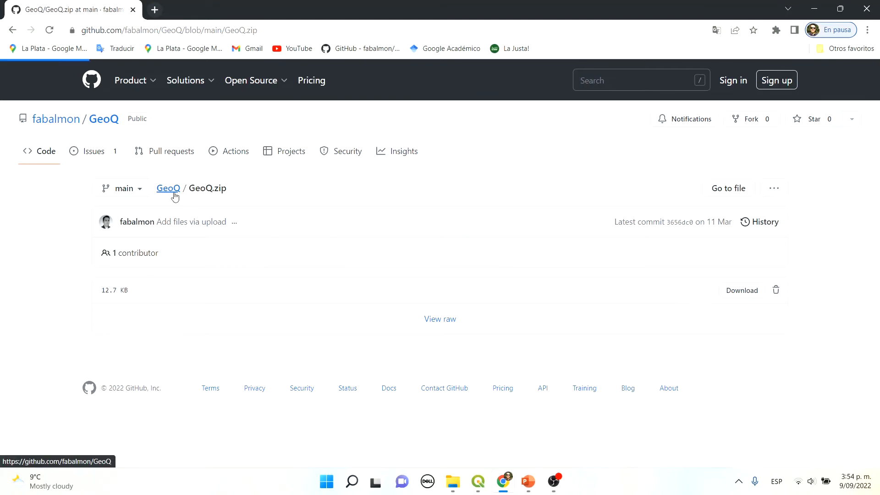
scroll(92, 304, "down", 3)
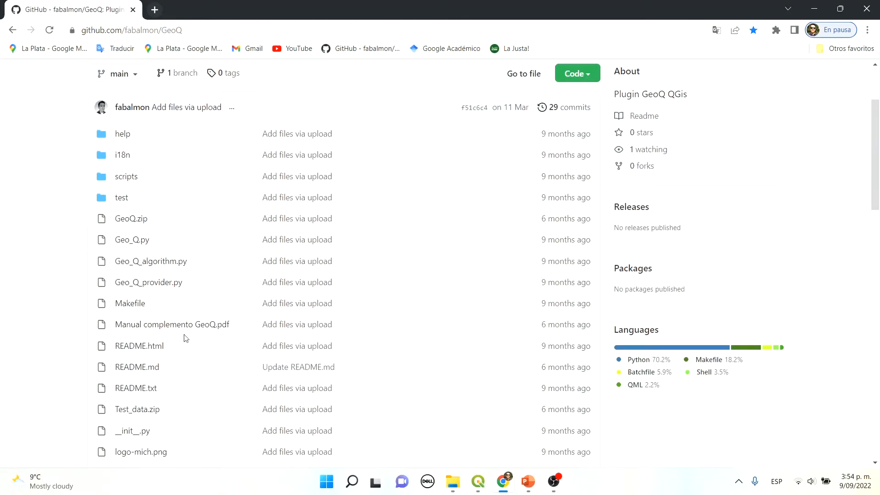
left_click(195, 329)
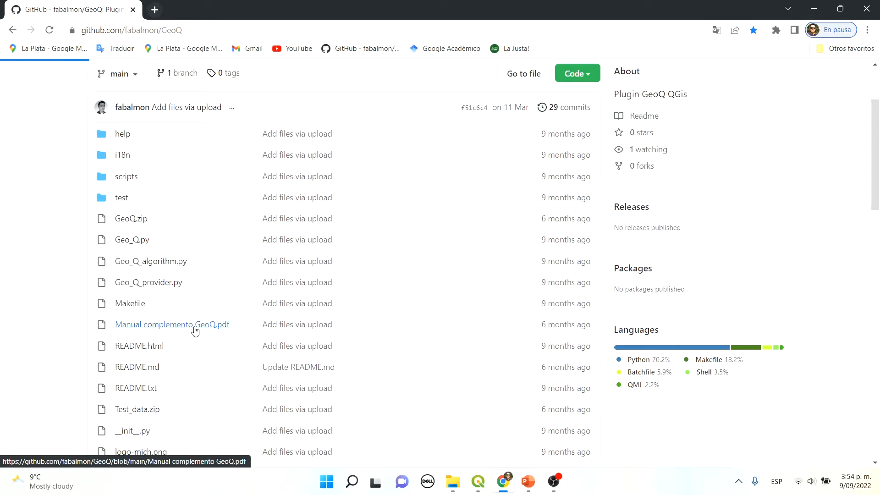
Find Tabla 1 in the manual and examine the soil codes assigned to each hydrologic group and texture.
scroll(246, 330, "down", 10)
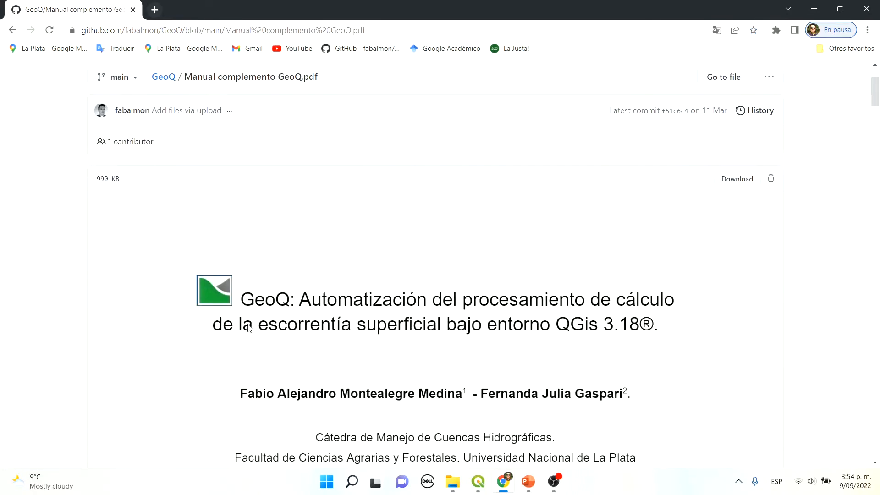
scroll(256, 328, "down", 15)
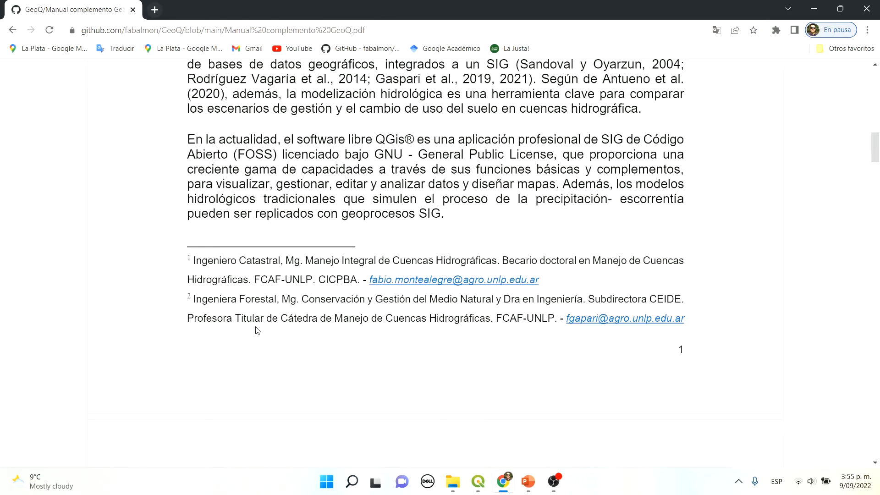
scroll(262, 332, "down", 15)
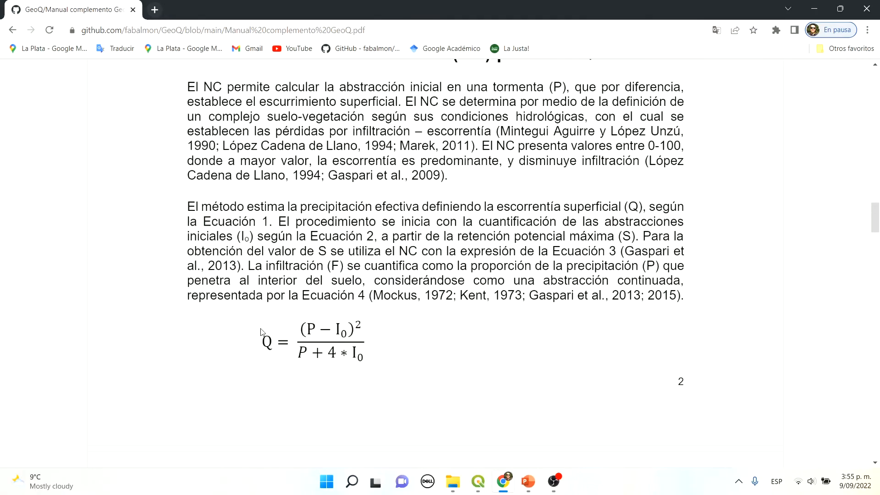
scroll(260, 331, "down", 10)
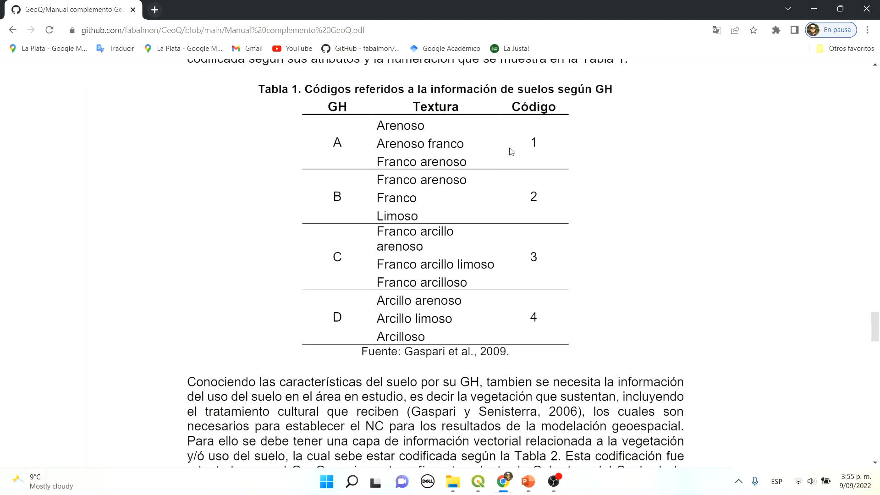
Examine the vegetation and land use codes in the manual's Tabla 2, from code 10 through the 400s.
scroll(378, 293, "down", 9)
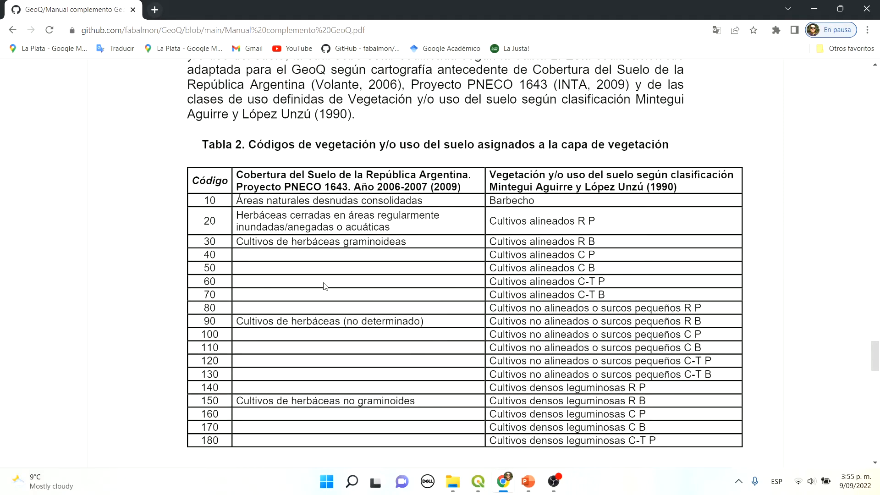
scroll(325, 286, "down", 5)
scroll(325, 286, "down", 3)
scroll(325, 286, "up", 10)
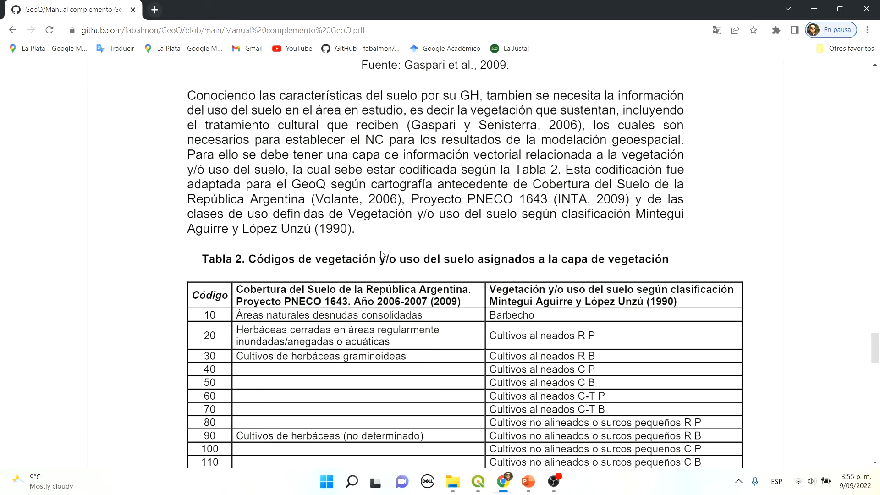
scroll(503, 293, "down", 10)
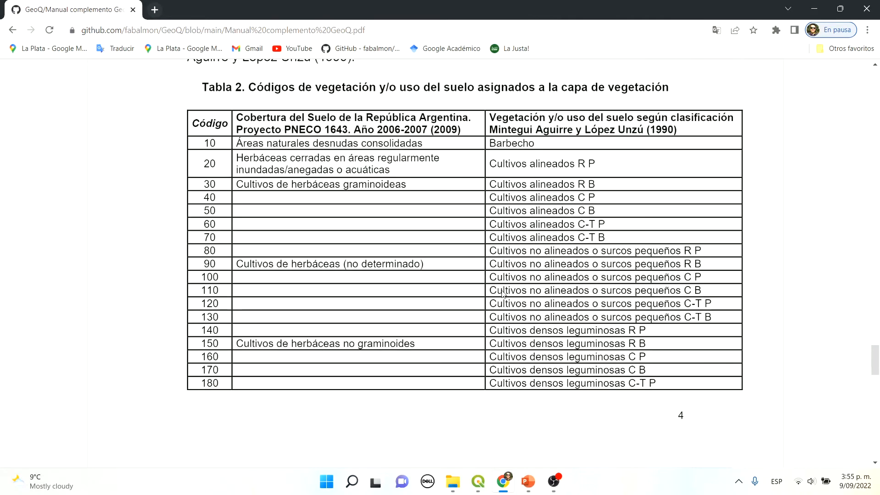
scroll(502, 293, "down", 4)
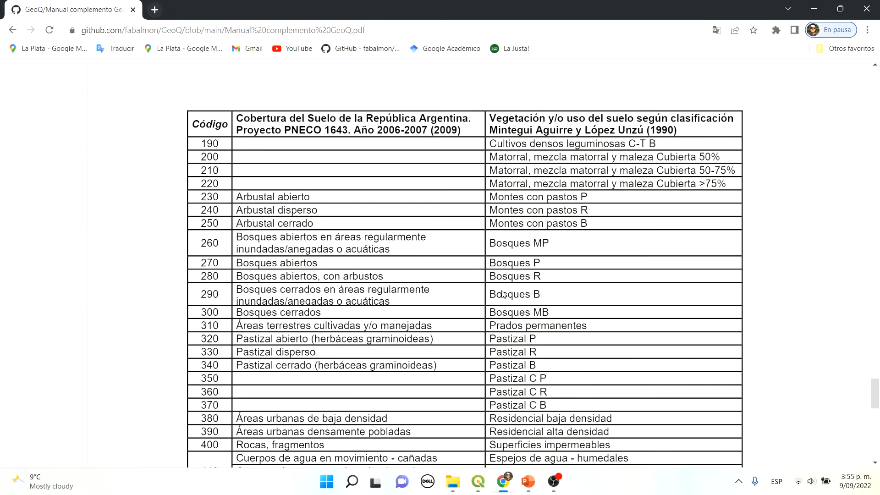
scroll(503, 293, "down", 2)
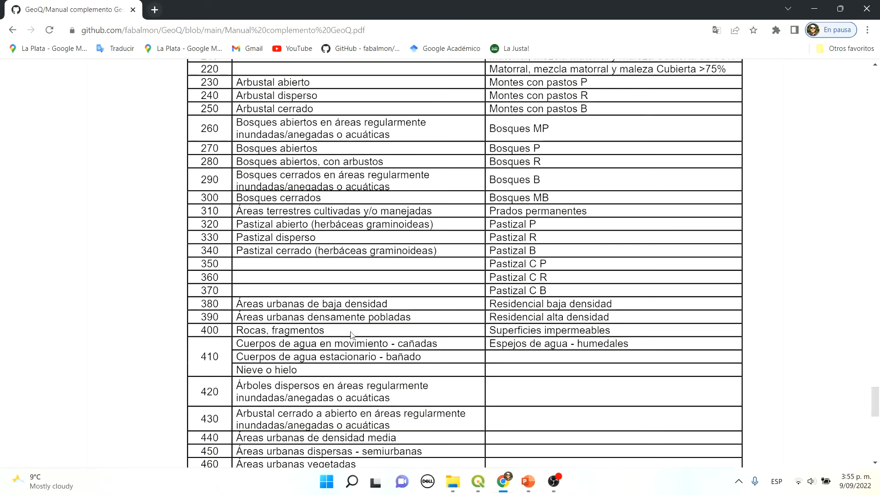
scroll(350, 334, "down", 3)
scroll(351, 334, "up", 4)
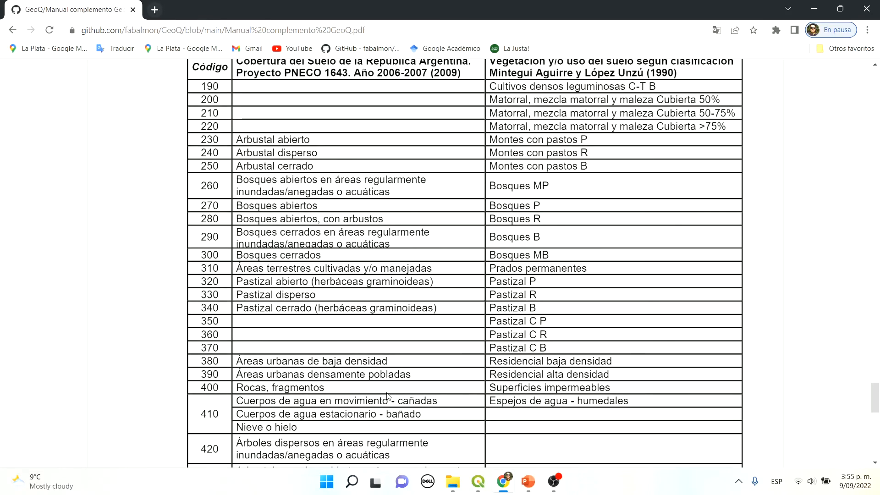
Switch back to QGIS, compare the Vegetacion_SCH Cod_Veg codes with the manual's Tabla 2, and close the attribute table.
mouse_move(445, 476)
left_click(477, 481)
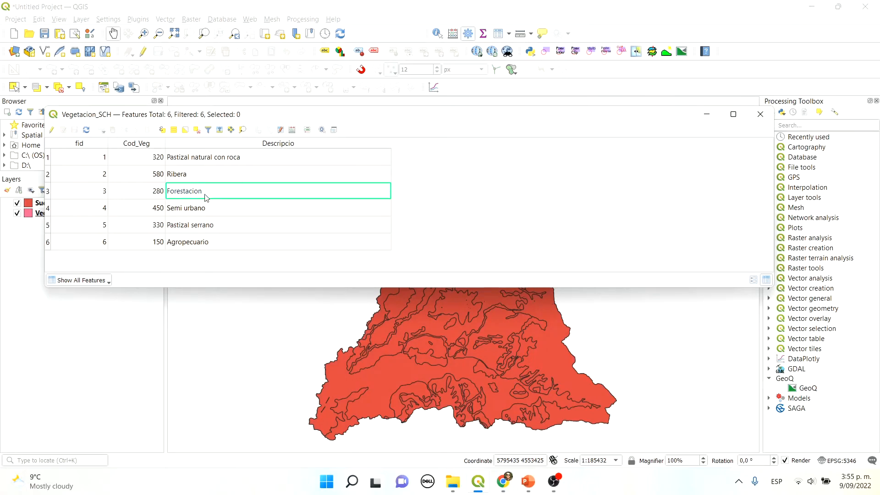
key("alt+Tab")
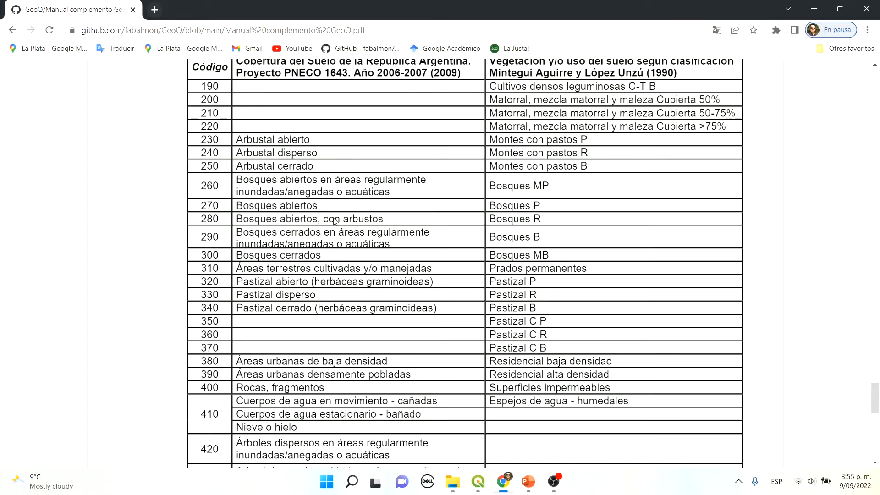
key("alt+Tab")
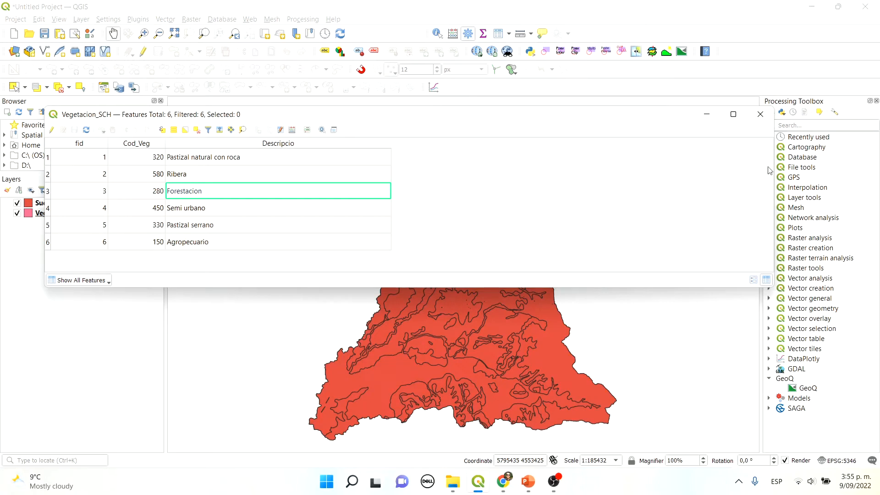
left_click_drag(774, 179, 466, 197)
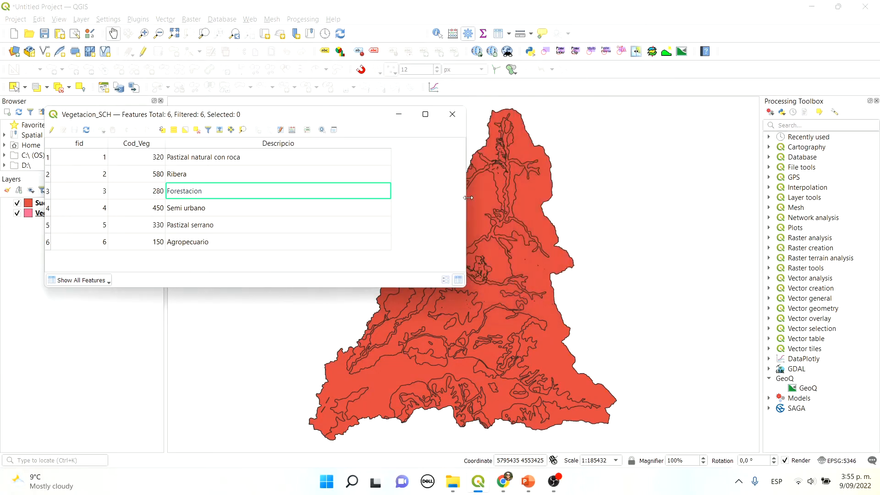
left_click(453, 115)
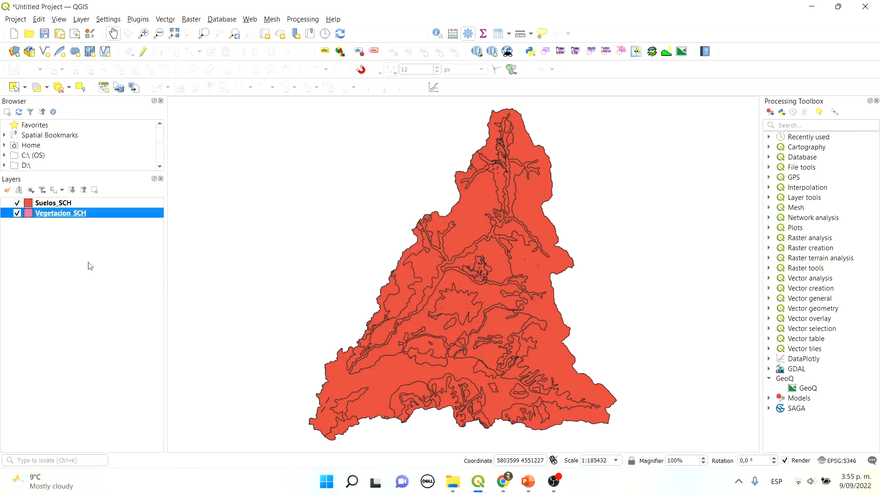
Choose C:\GeoQ\CondicionII.csv as the source file for a new delimited text layer.
left_click(14, 52)
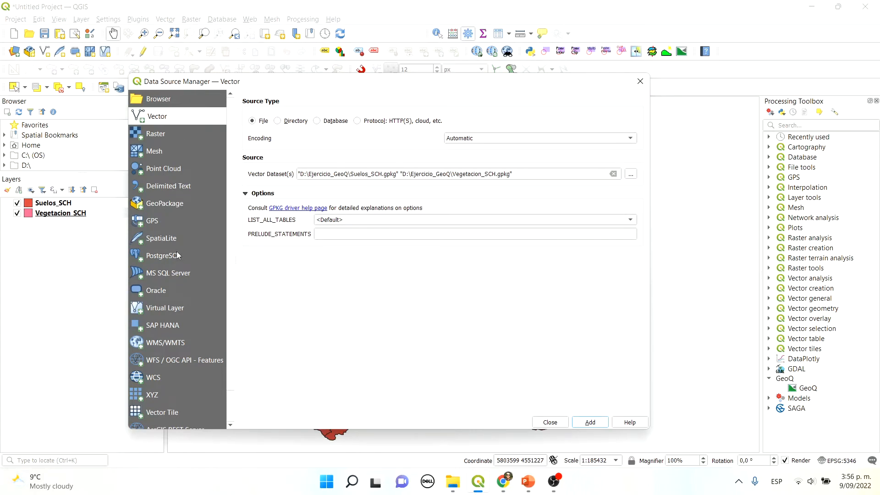
left_click(164, 186)
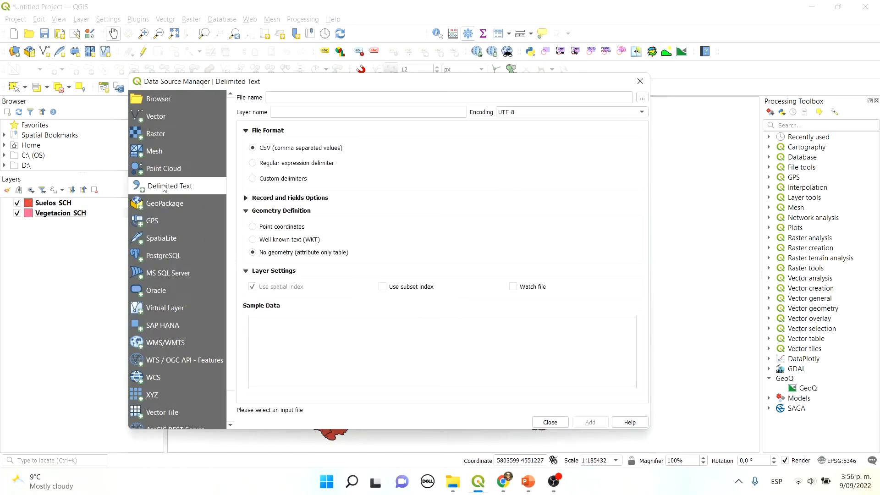
left_click(642, 98)
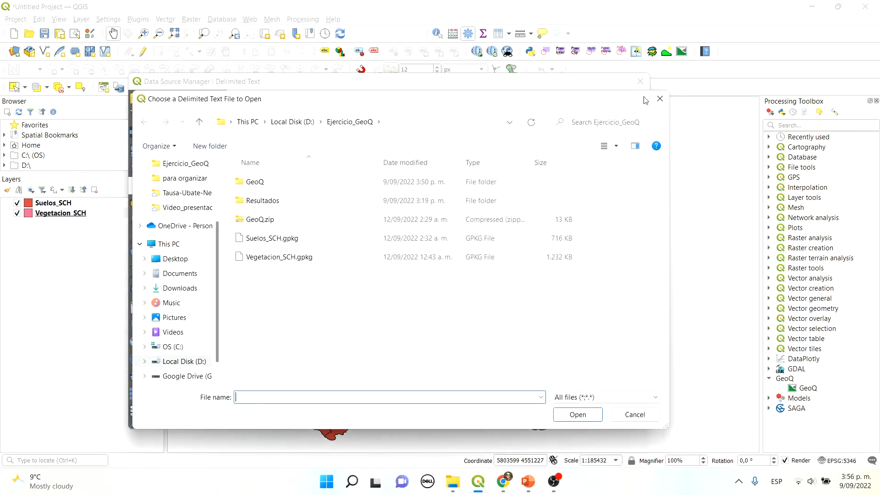
left_click(173, 347)
double_click(260, 276)
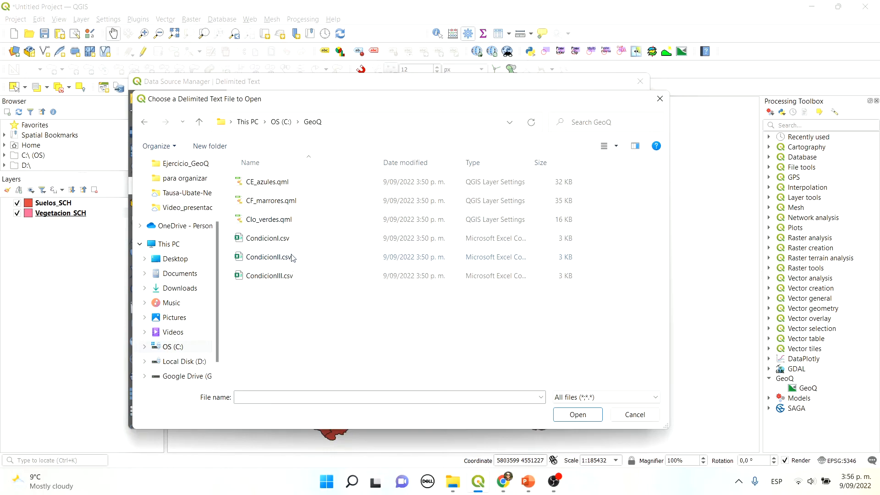
left_click(285, 258)
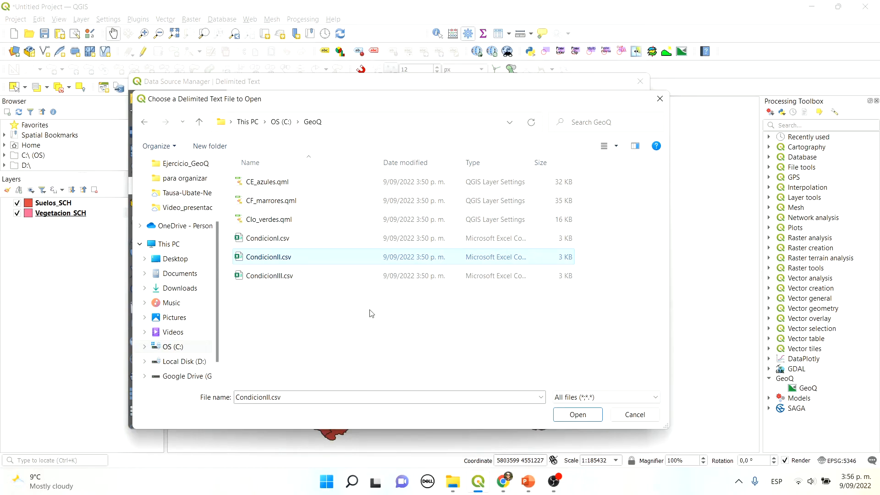
left_click(350, 122)
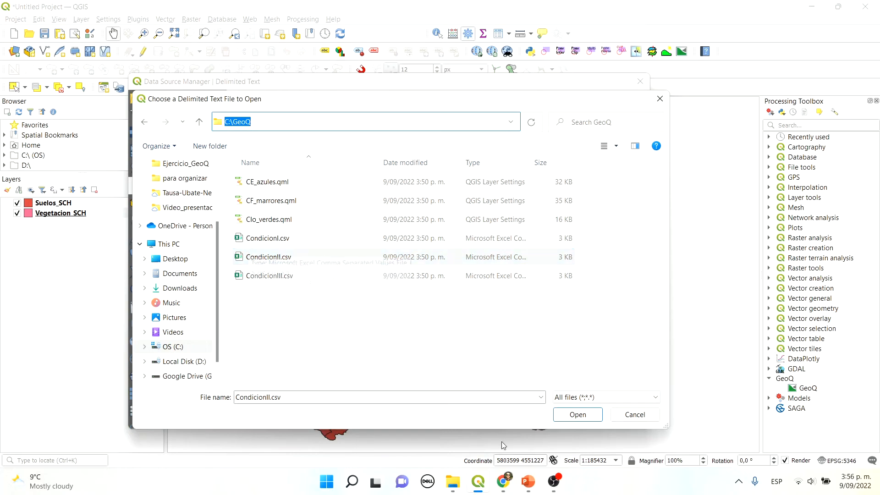
left_click(574, 415)
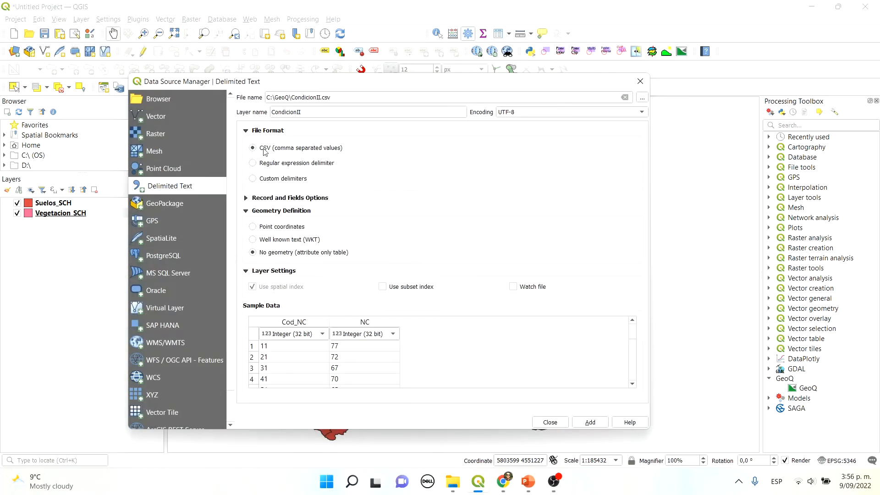
left_click(253, 164)
left_click(253, 178)
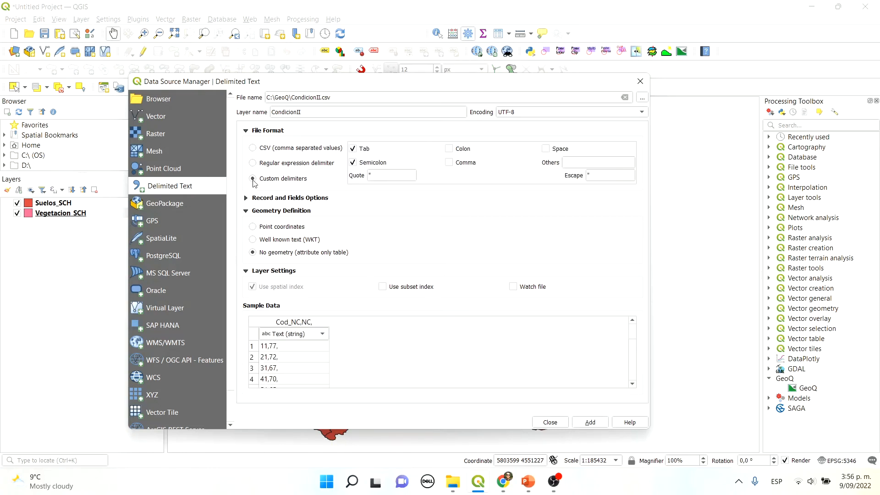
left_click(255, 150)
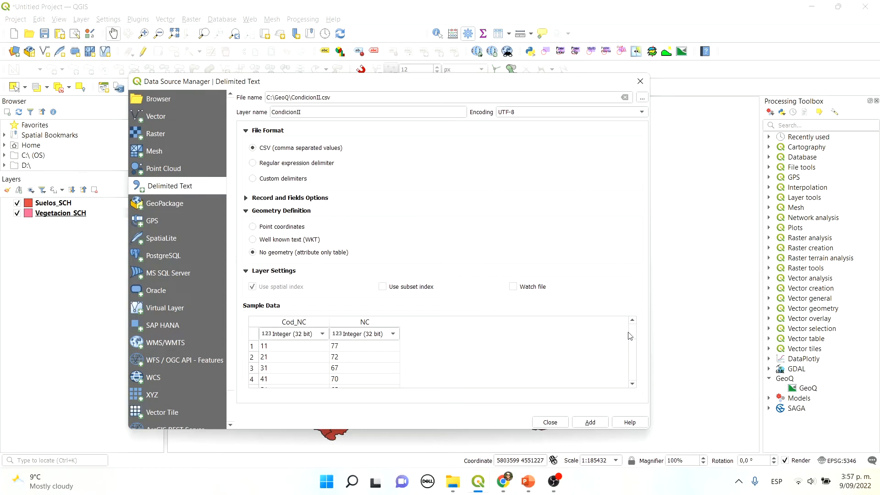
Check the Cod_NC and NC sample data, add CondicionII as an attribute-only CSV table, and move it below Vegetacion_SCH.
scroll(631, 335, "down", 3)
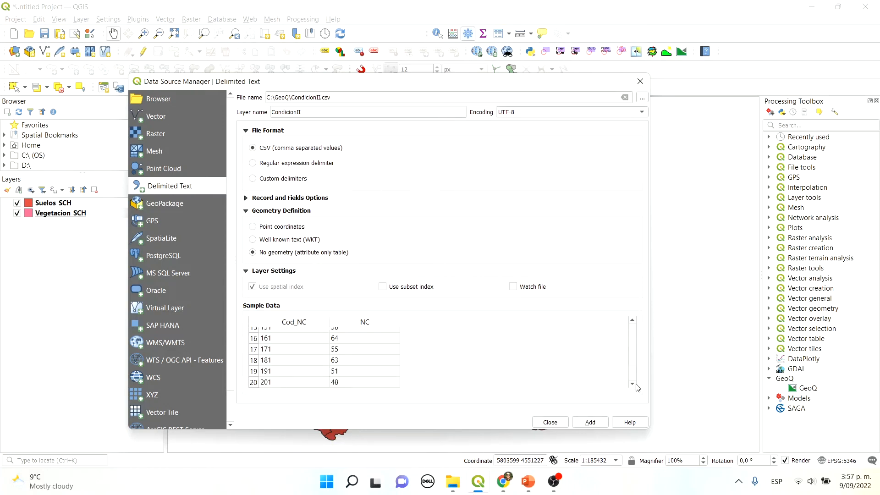
scroll(636, 339, "up", 3)
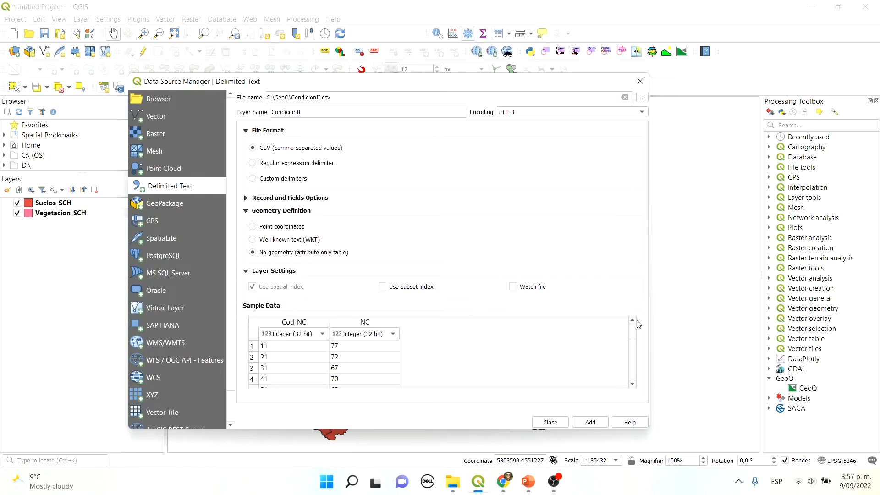
left_click(590, 422)
left_click(549, 422)
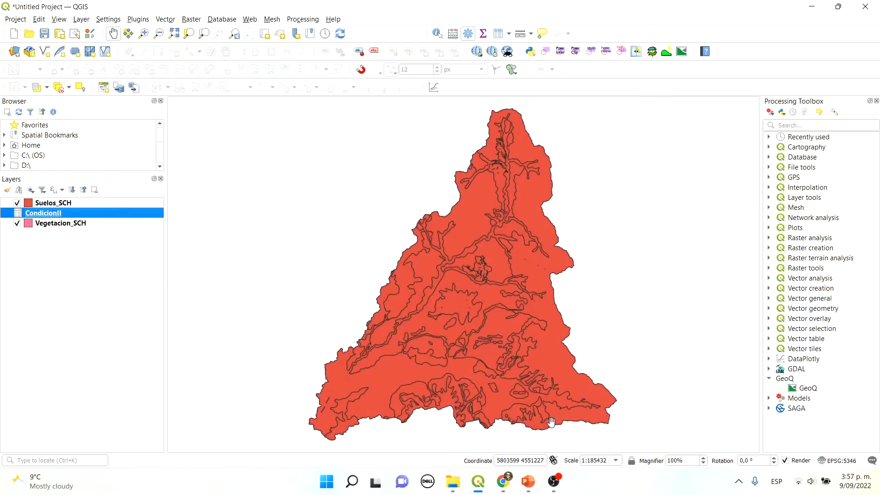
left_click_drag(52, 213, 56, 229)
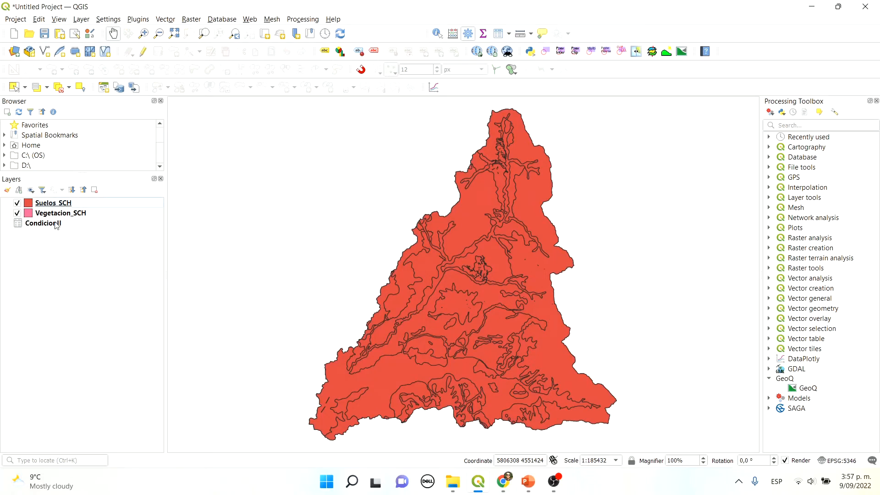
left_click(56, 224)
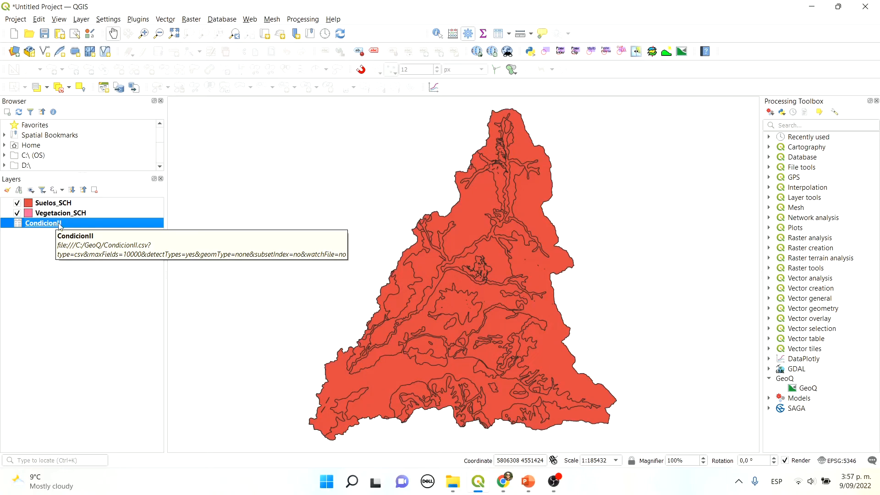
left_click(68, 206)
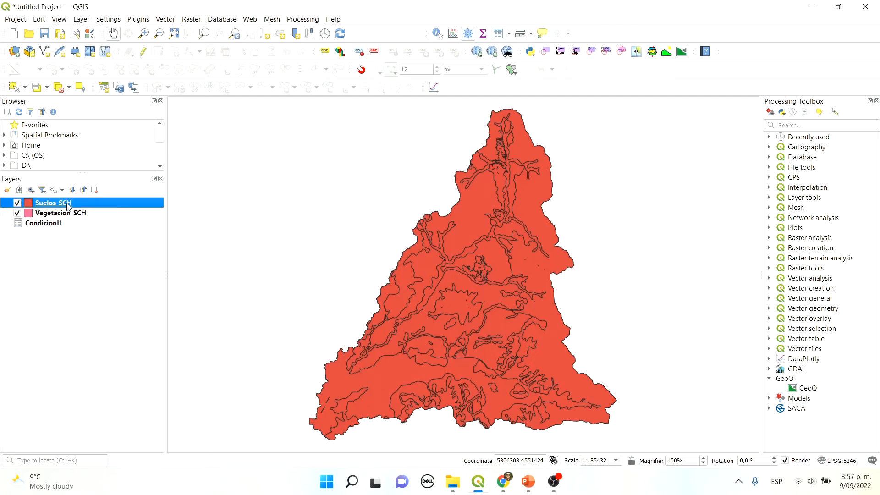
left_click(72, 214)
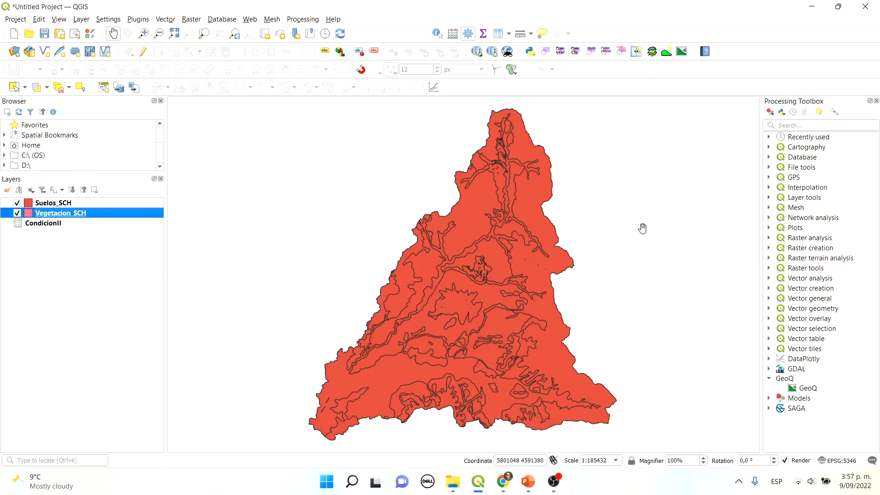
Open the GeoQ algorithm from the GeoQ group and set the precipitation PP(mm) to 80.
double_click(807, 388)
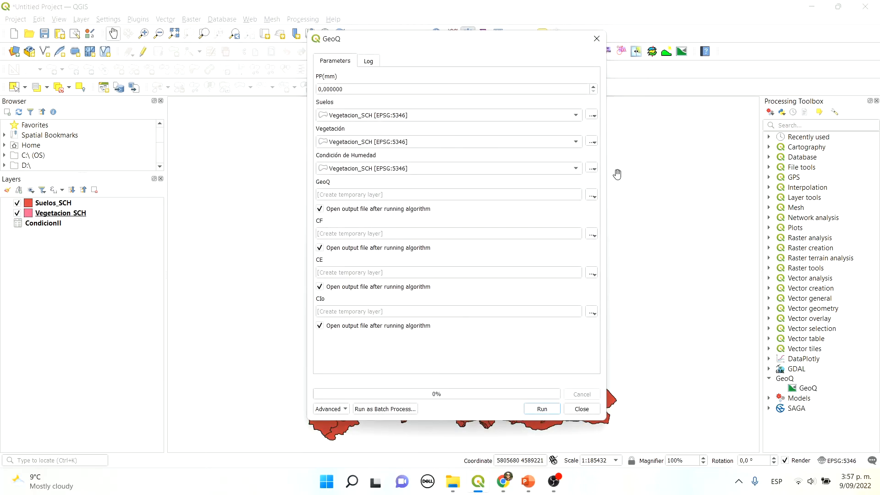
left_click_drag(347, 89, 302, 86)
type("80")
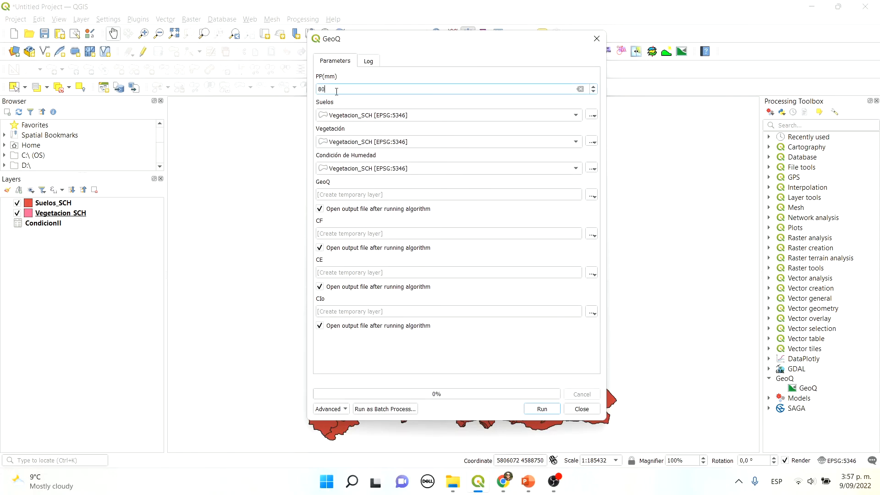
left_click_drag(418, 46, 232, 47)
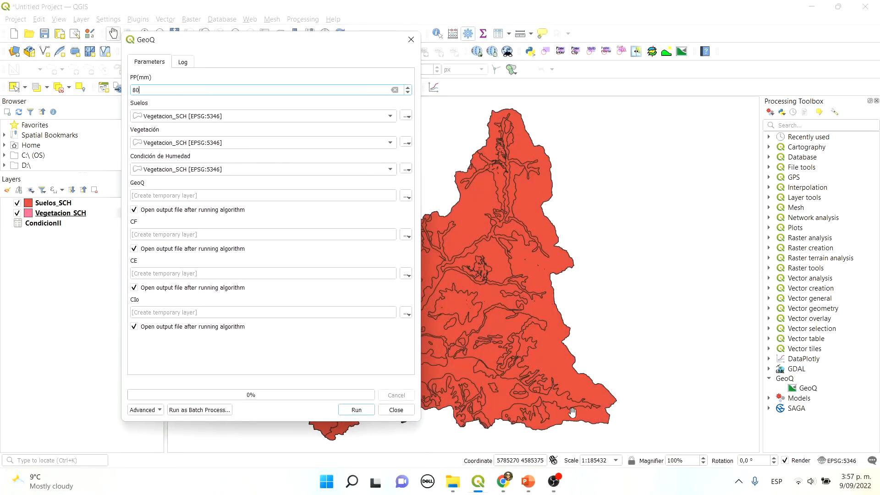
left_click_drag(279, 49, 475, 46)
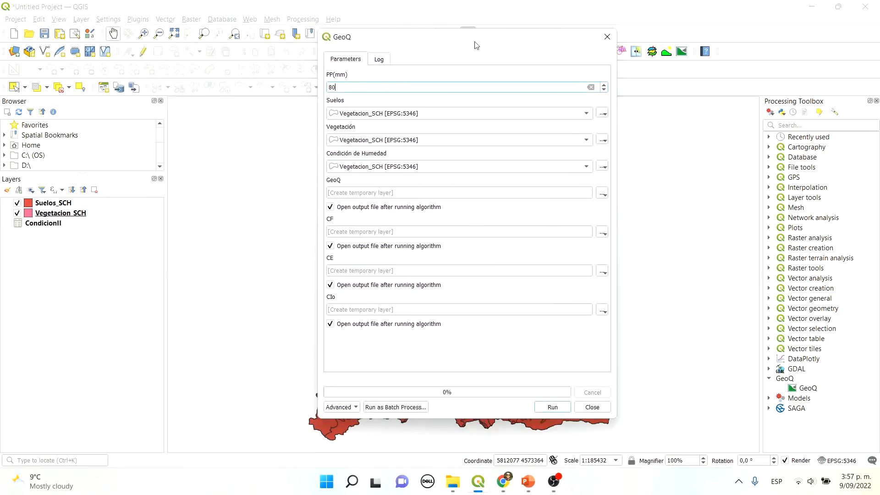
Set GeoQ's inputs to Suelos_SCH for Suelos, Vegetacion_SCH for Vegetación and CondicionII for Condición de Humedad.
left_click(423, 112)
left_click(403, 102)
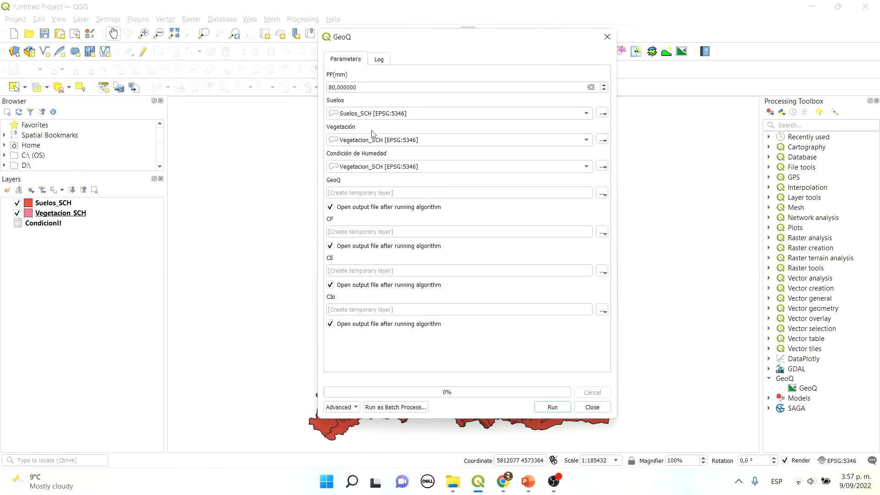
left_click(366, 142)
left_click(367, 141)
left_click(358, 167)
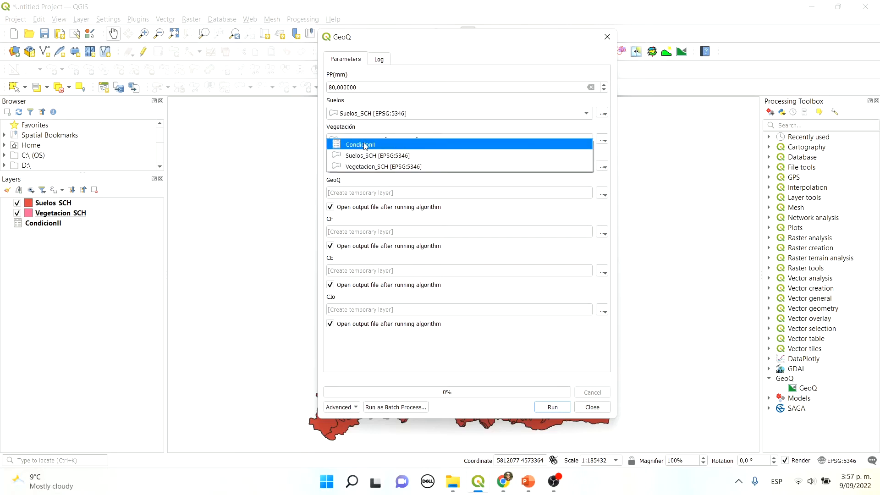
left_click(366, 145)
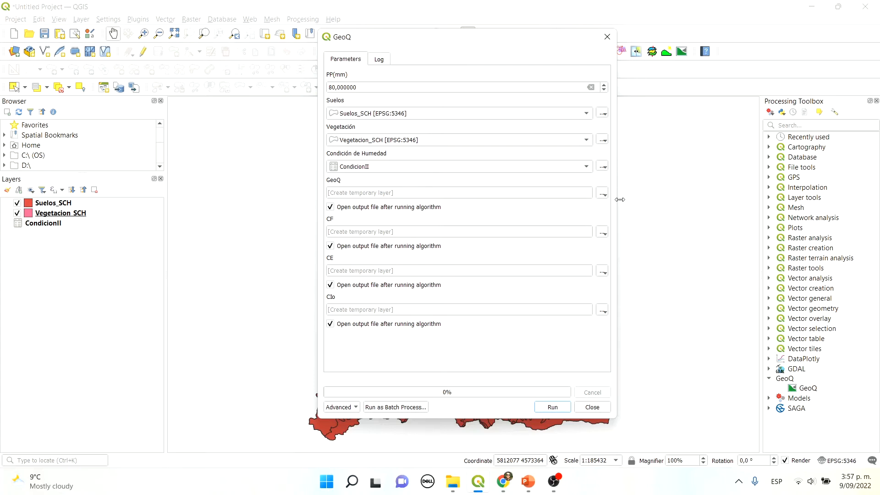
left_click_drag(493, 36, 425, 34)
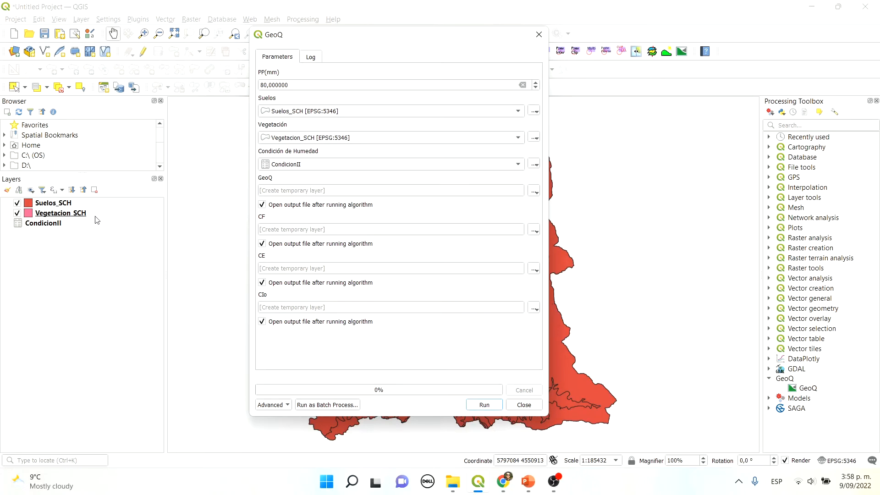
Set the GeoQ output to save as the shapefile GeoQ in D:\Ejercicio_GeoQ\Resultados.
left_click(535, 191)
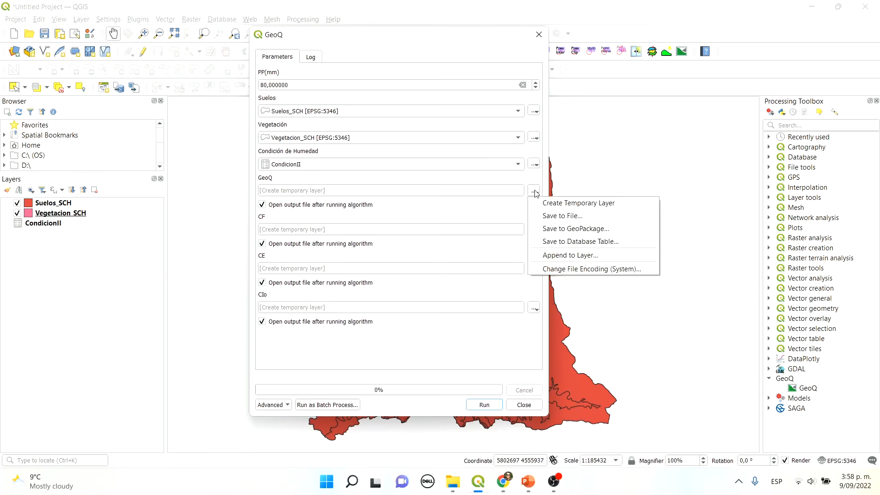
left_click(571, 218)
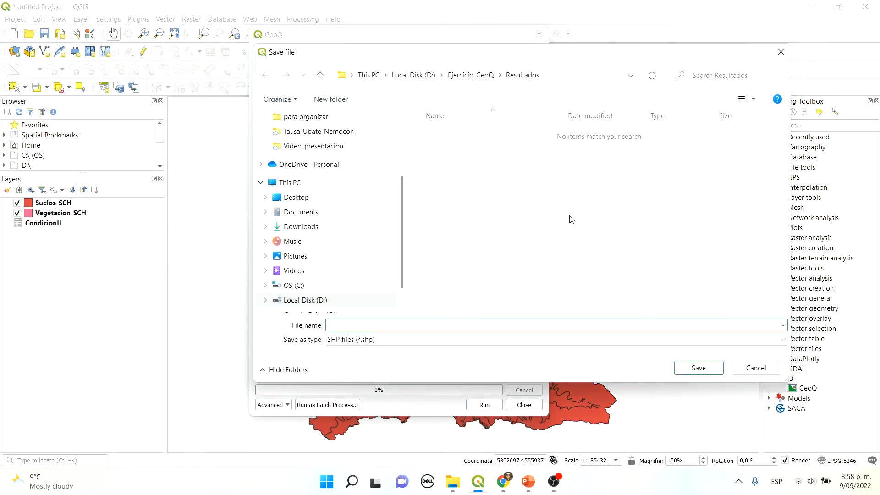
left_click(475, 75)
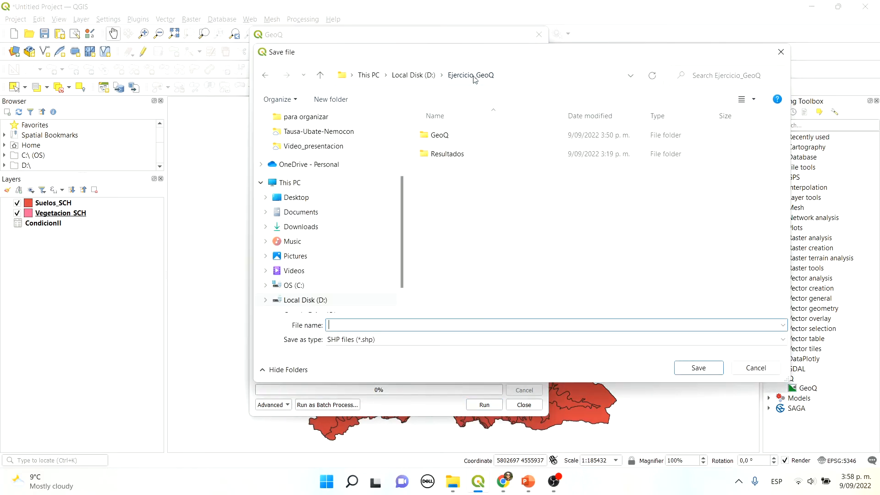
double_click(458, 155)
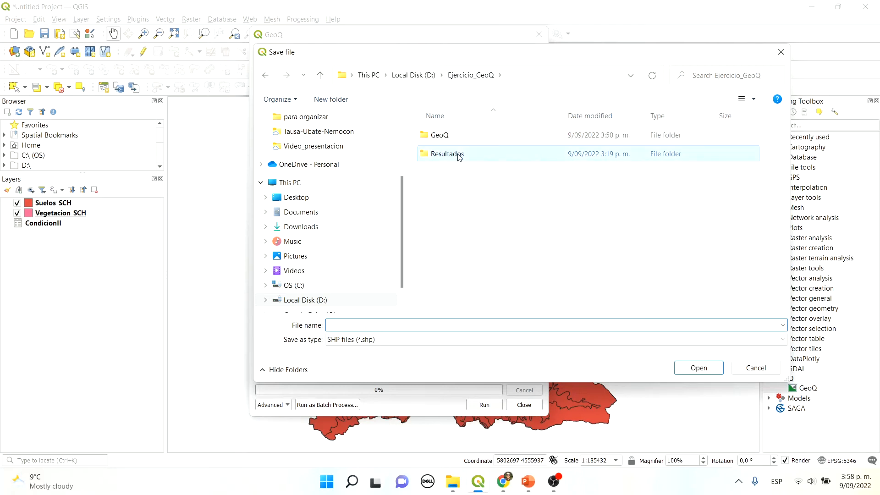
left_click(450, 325)
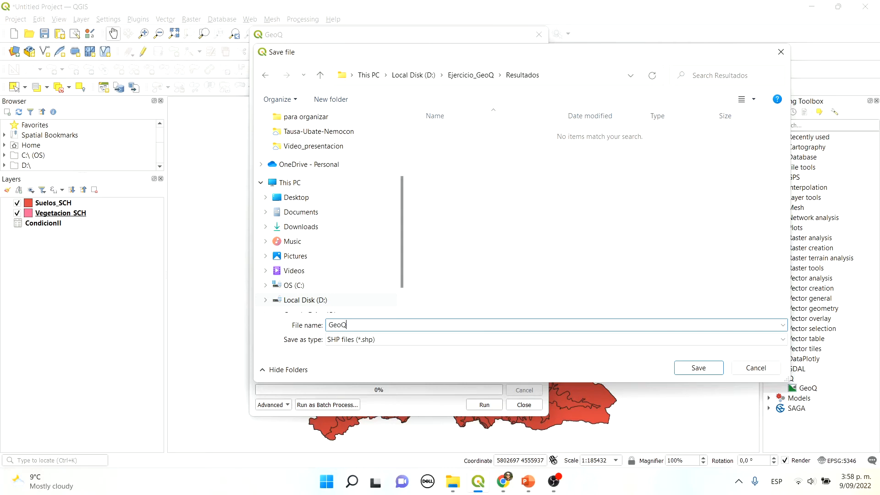
left_click(711, 368)
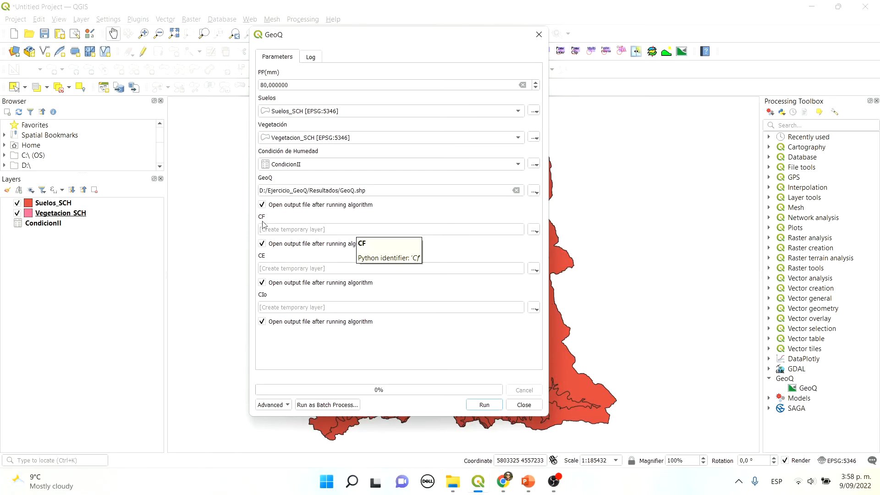
Set the CF and CE outputs to save as the shapefiles CF and CE in the Resultados folder.
left_click(534, 230)
left_click(566, 255)
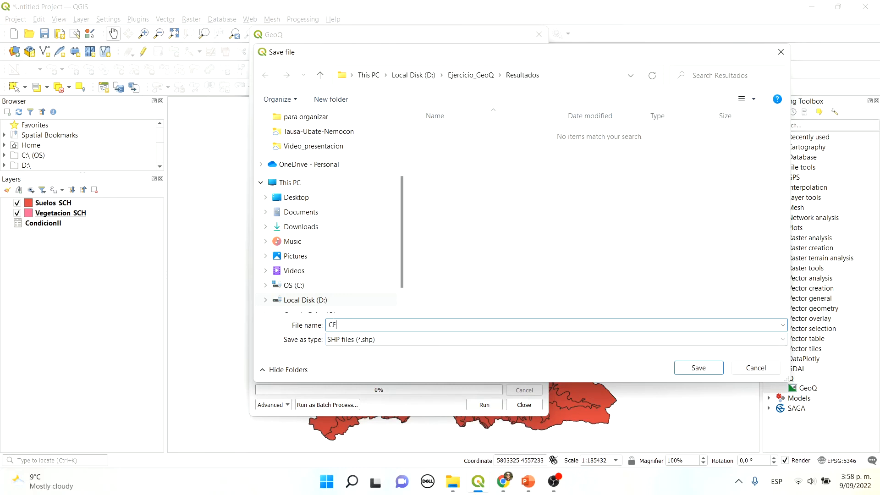
left_click(697, 368)
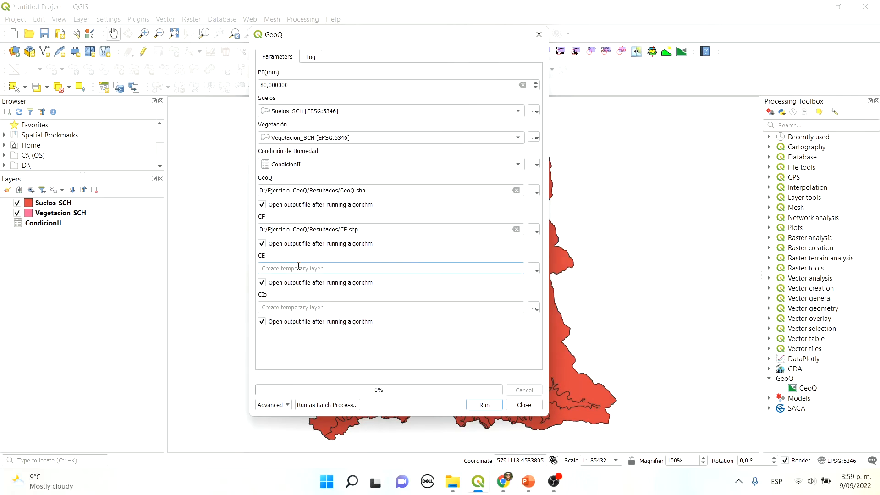
left_click(534, 270)
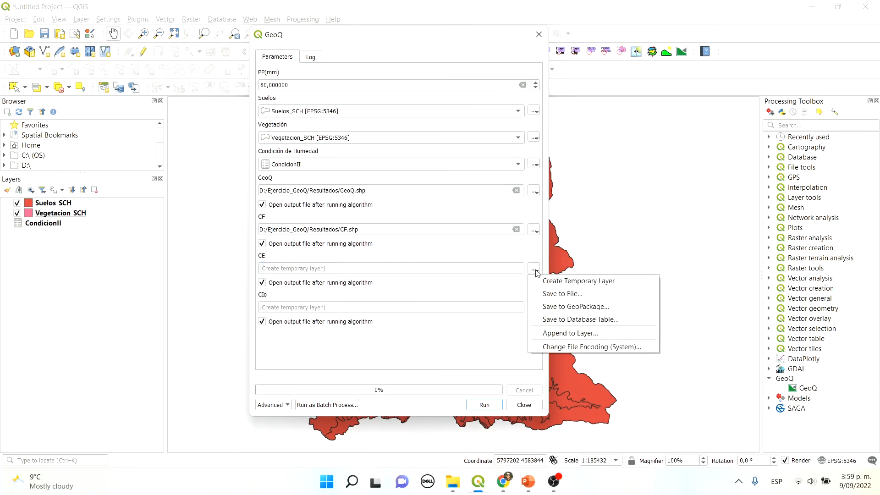
left_click(567, 294)
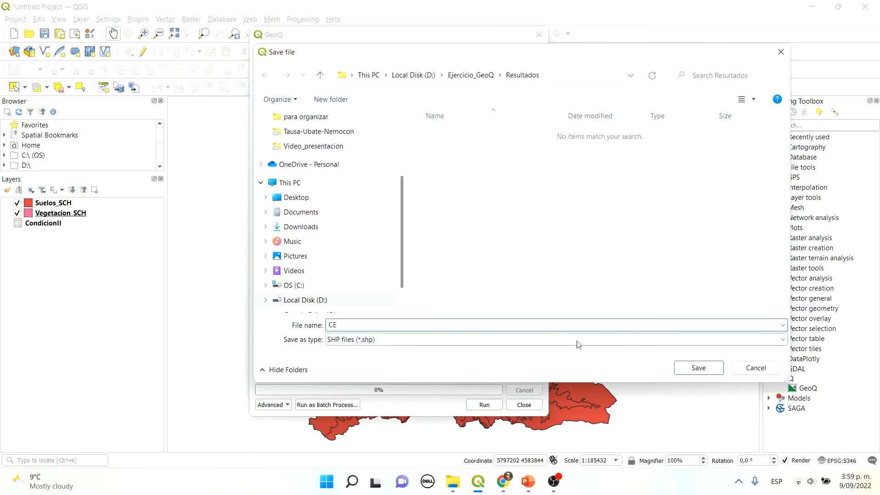
left_click(715, 371)
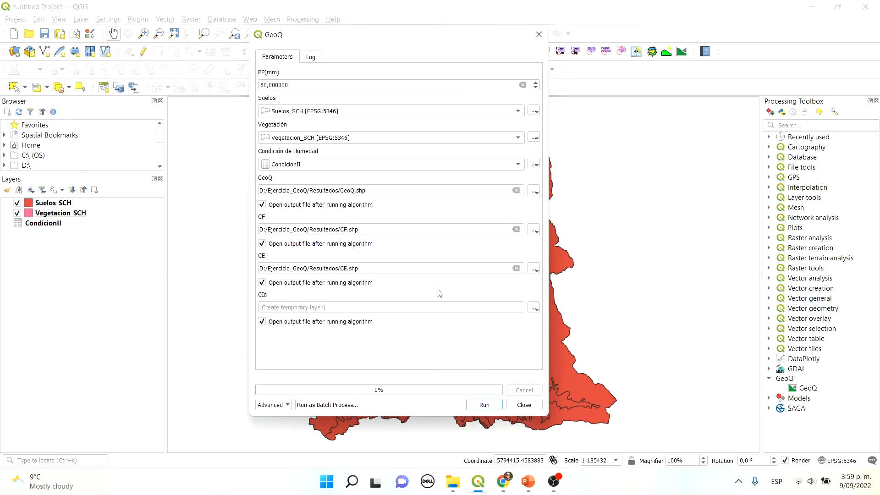
Set the CIo output to save as the shapefile CIo in the Resultados folder.
left_click(534, 309)
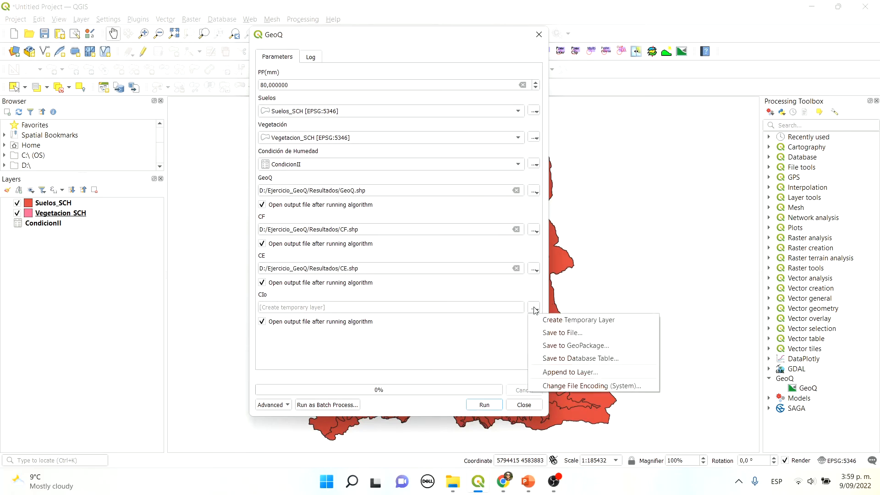
left_click(566, 332)
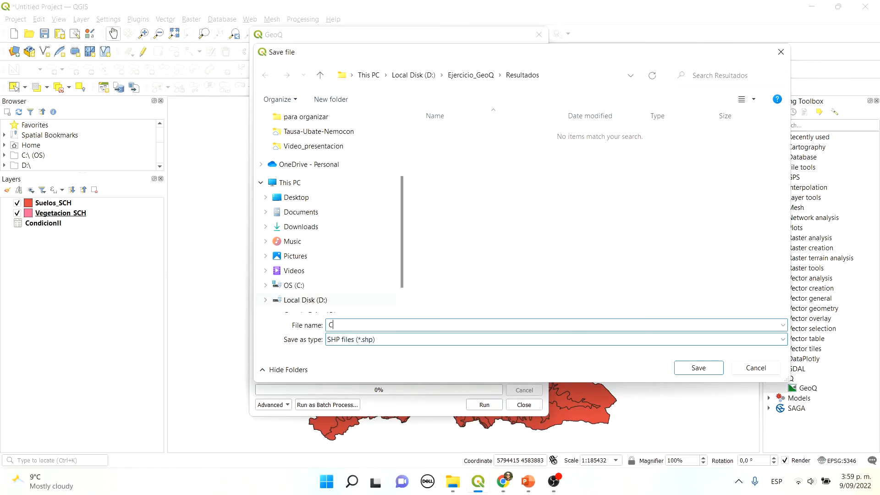
type("CIo")
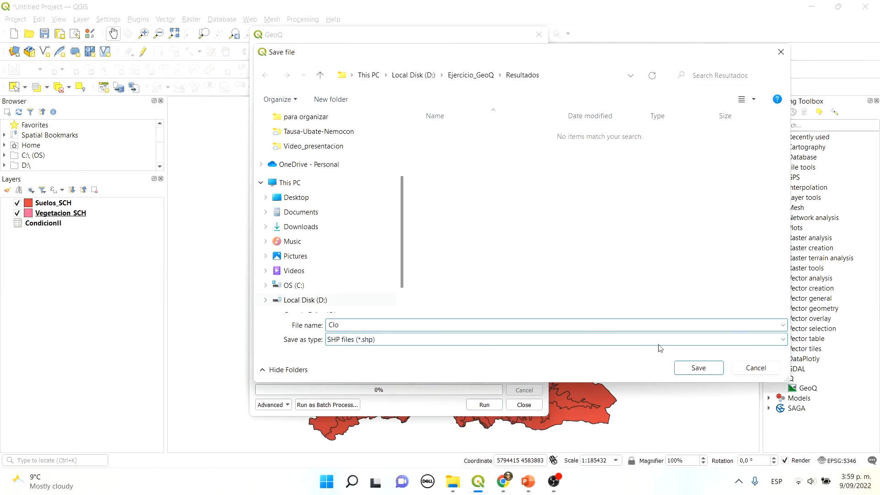
left_click(705, 368)
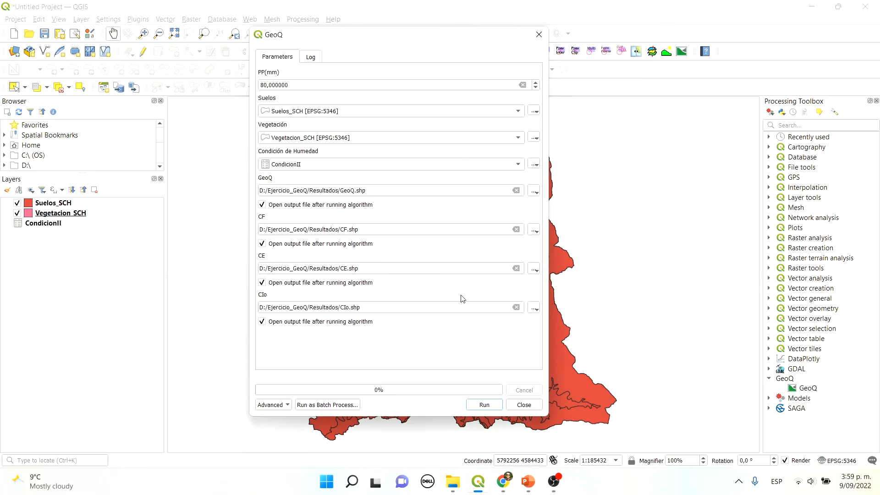
Run the GeoQ algorithm, close its dialog, and move the Suelos_SCH layer directly above Vegetacion_SCH.
left_click(485, 404)
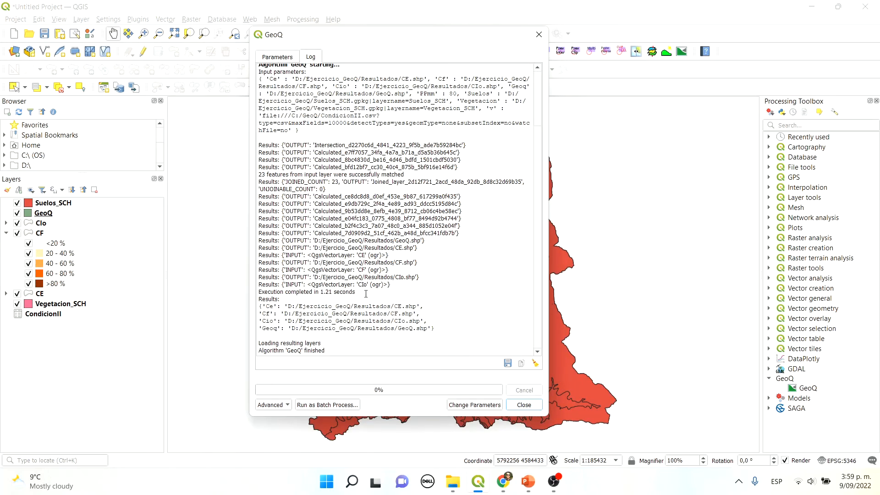
left_click_drag(366, 294, 424, 301)
left_click(522, 405)
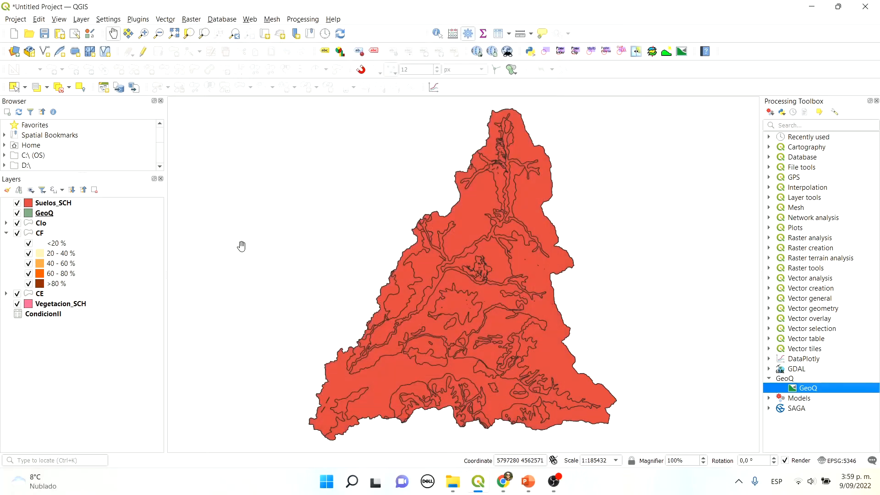
left_click_drag(67, 205, 96, 305)
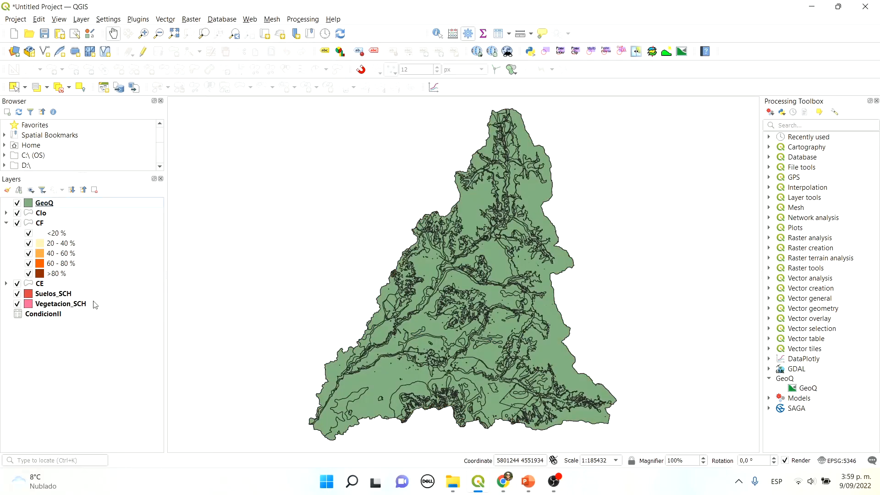
Examine the GeoQ layer's attribute table across its input and calculated columns, from the soil fields through NC, Q(mm), CE and CF.
right_click(50, 205)
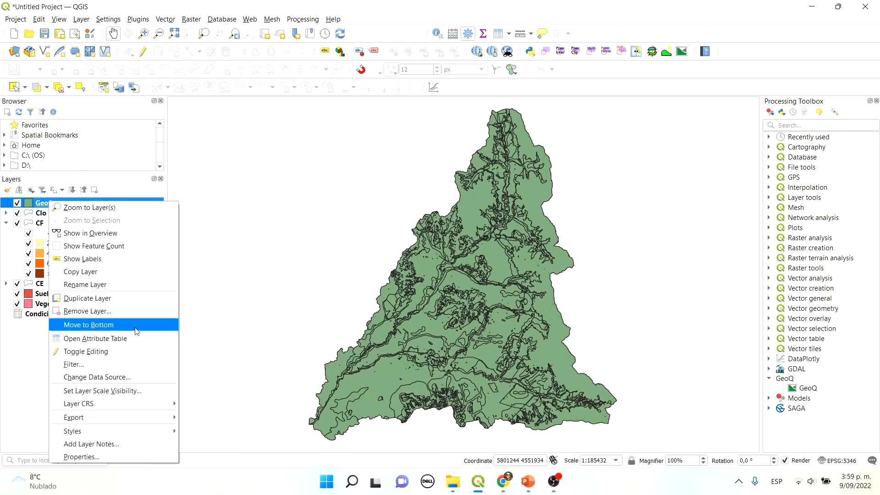
left_click(128, 340)
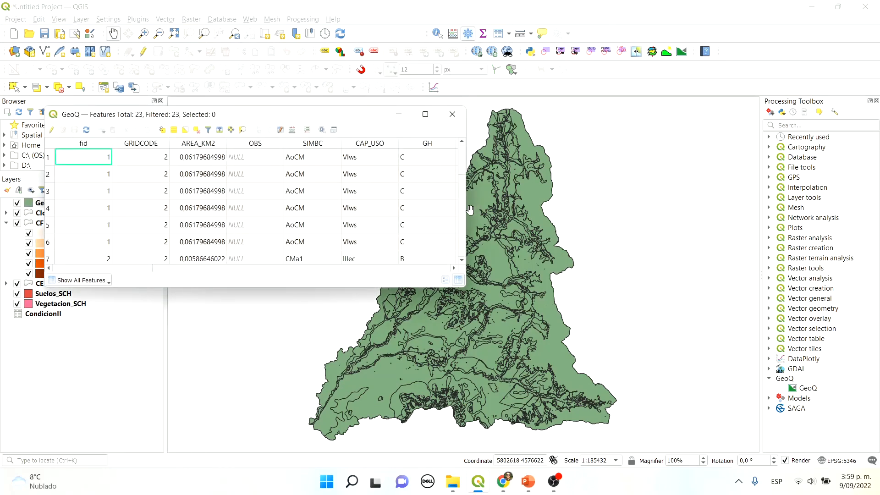
left_click_drag(468, 214, 860, 215)
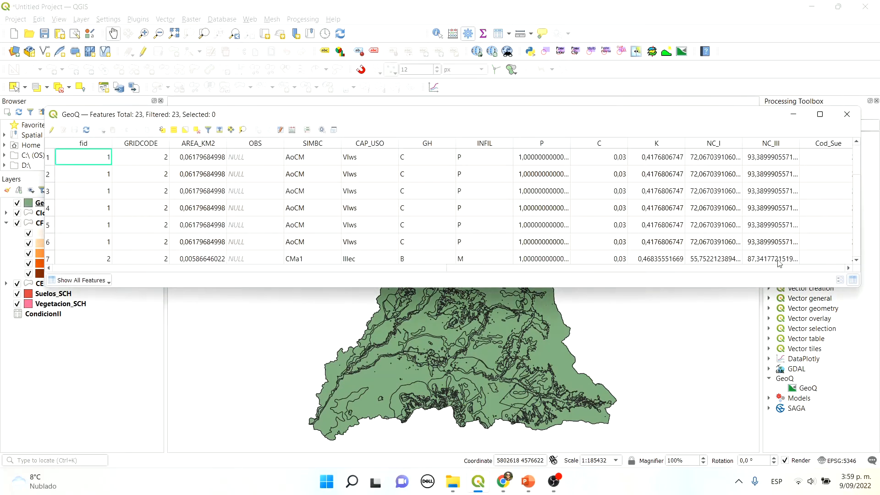
left_click_drag(213, 268, 552, 270)
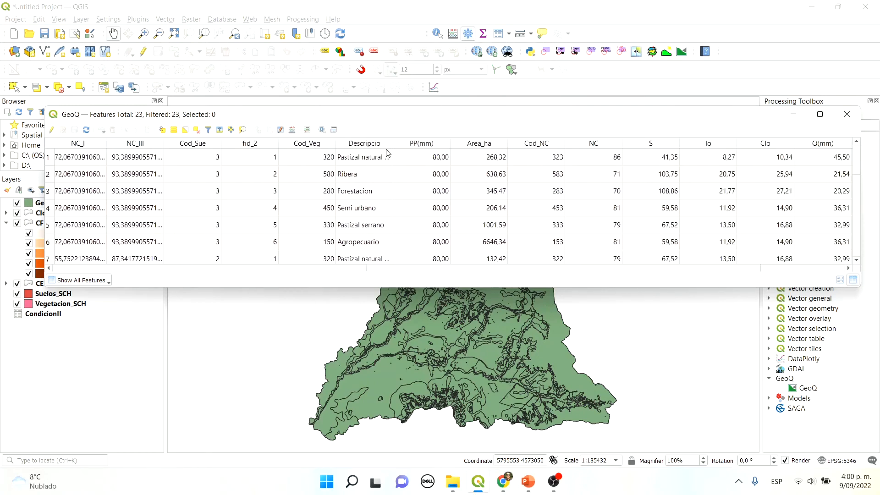
left_click_drag(422, 269, 504, 269)
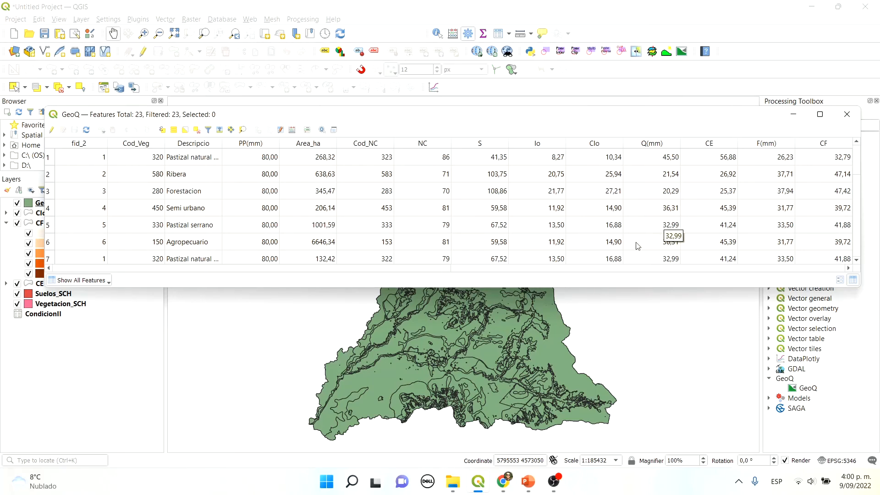
left_click_drag(617, 287, 621, 347)
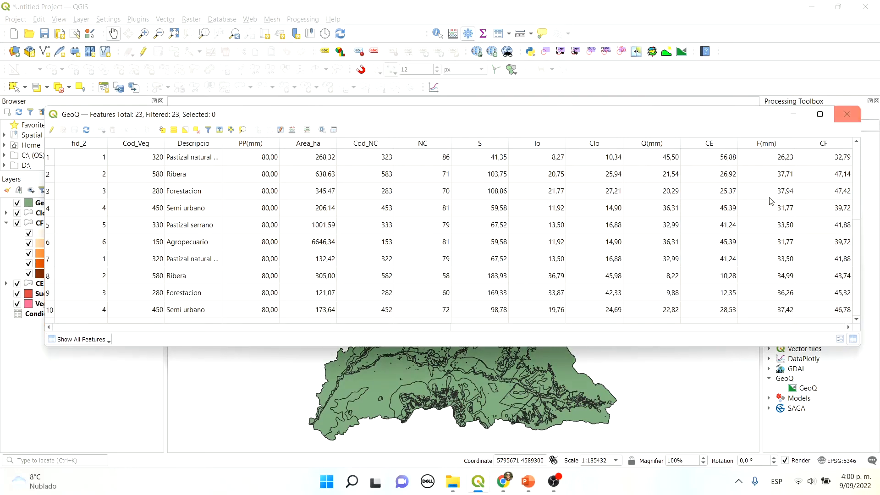
left_click(851, 118)
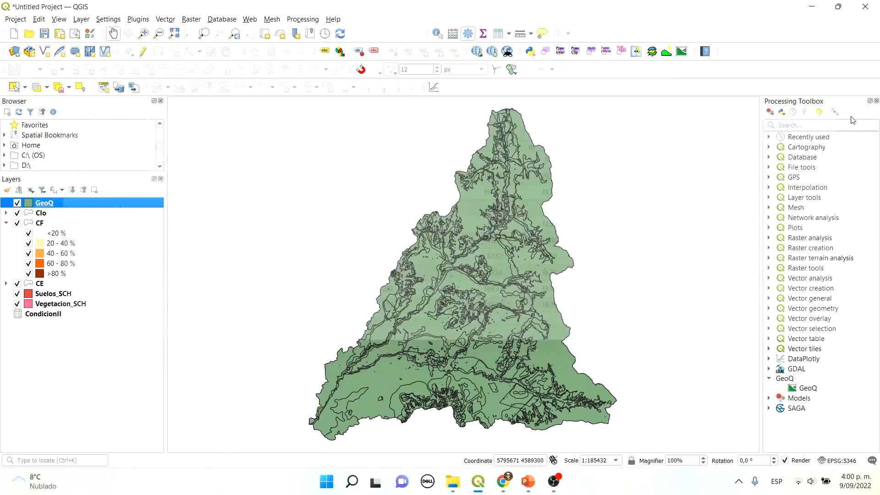
Hide the GeoQ layer, expand the CIo layer's percentage classes and select CIo.
left_click(16, 203)
left_click(7, 213)
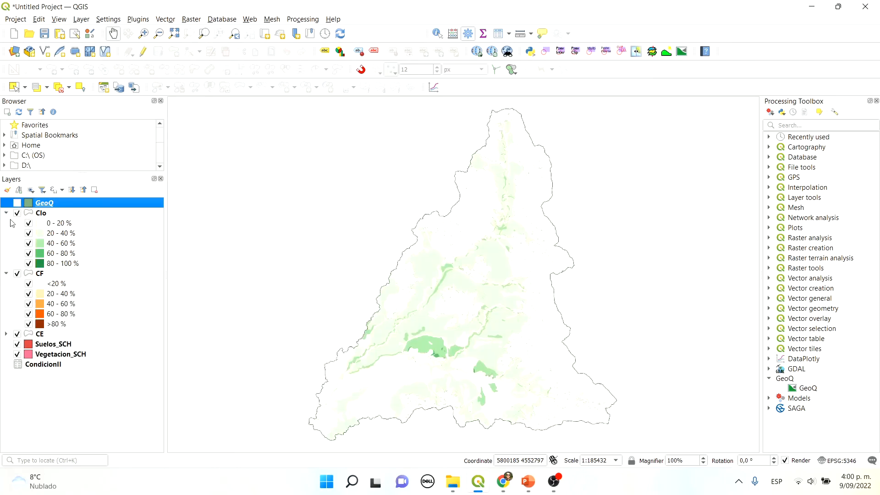
left_click(42, 214)
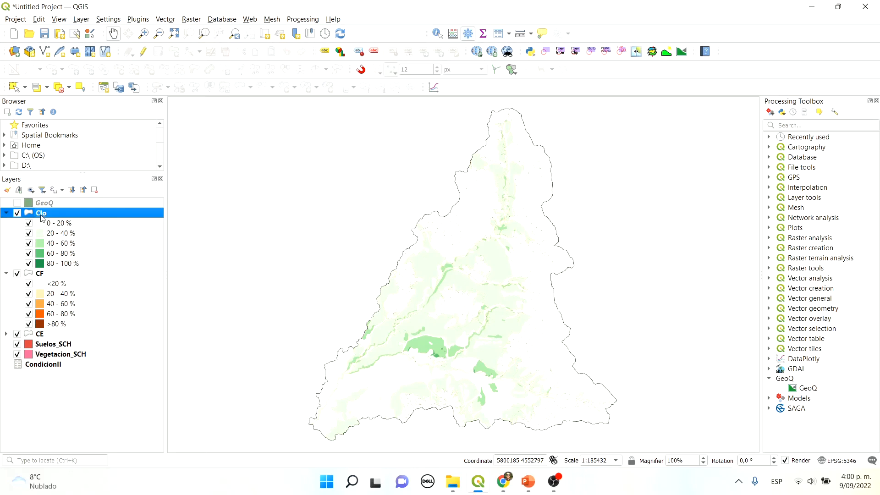
Hide the CIo and CF layers so CE is displayed, and expand CE's percentage classes.
left_click(17, 212)
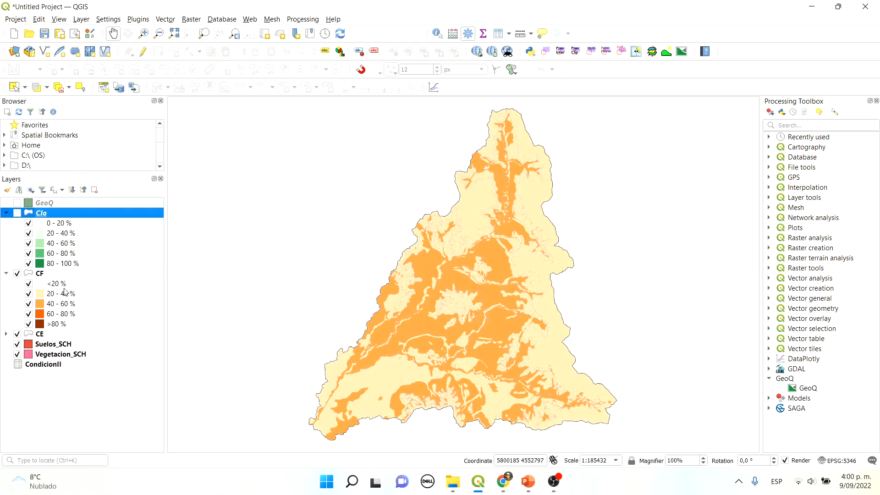
left_click(17, 274)
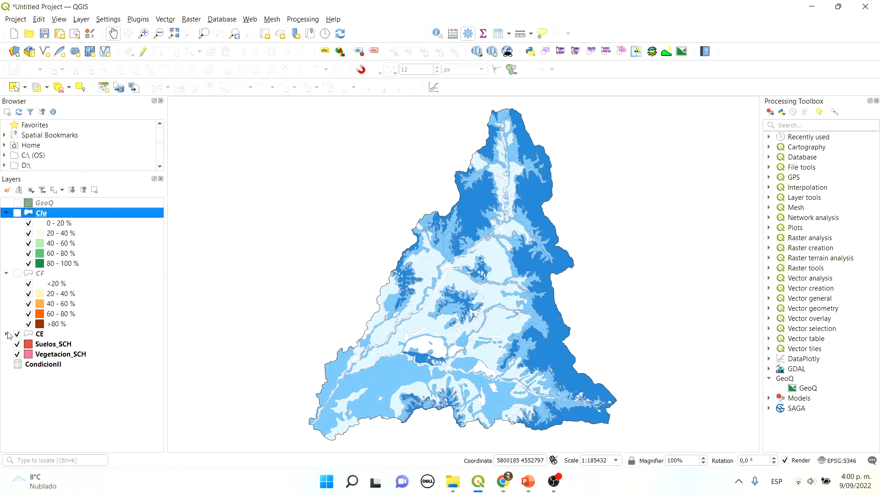
left_click(7, 334)
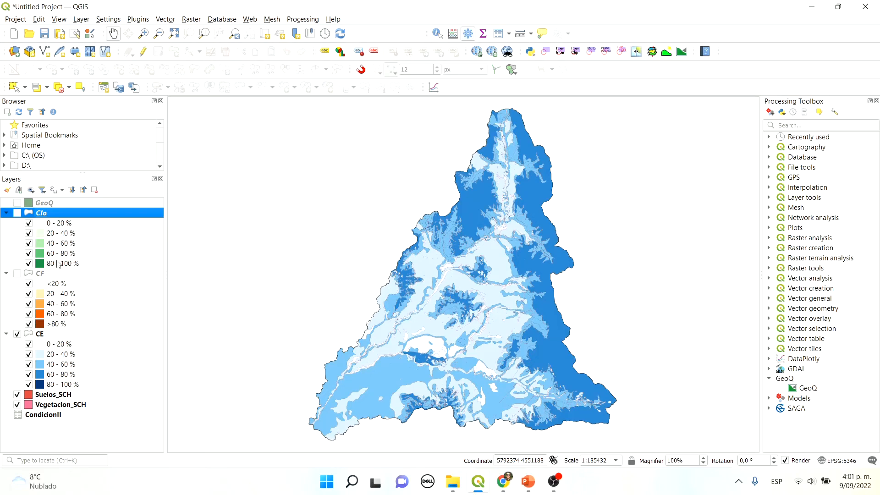
Examine the CIo layer's attribute table and close it.
right_click(41, 219)
left_click(71, 164)
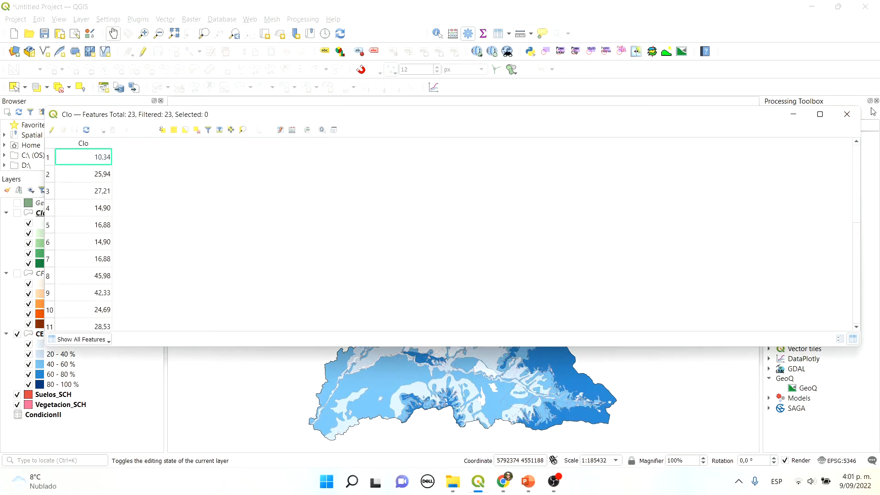
left_click(847, 115)
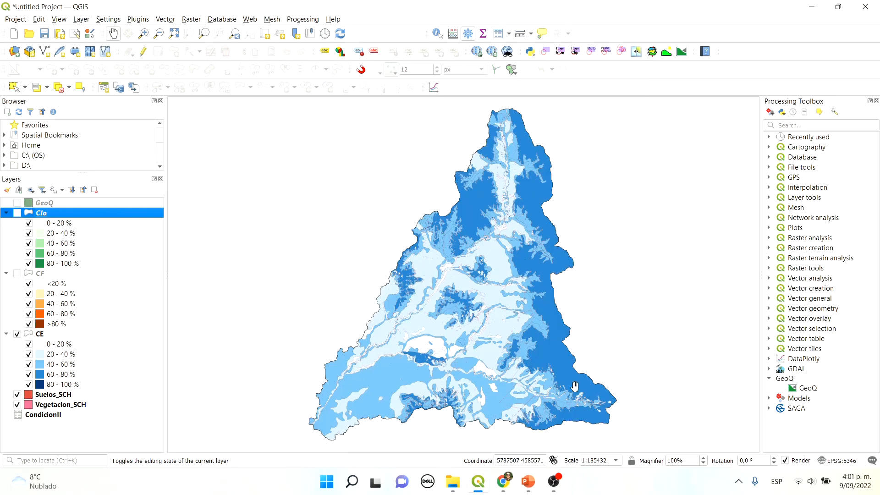
Switch to the GeoQ.pptx presentation in PowerPoint, start the slide show from slide 18 and reveal the basin maps on the Caracterización edáfico-vegetal slide.
left_click(529, 485)
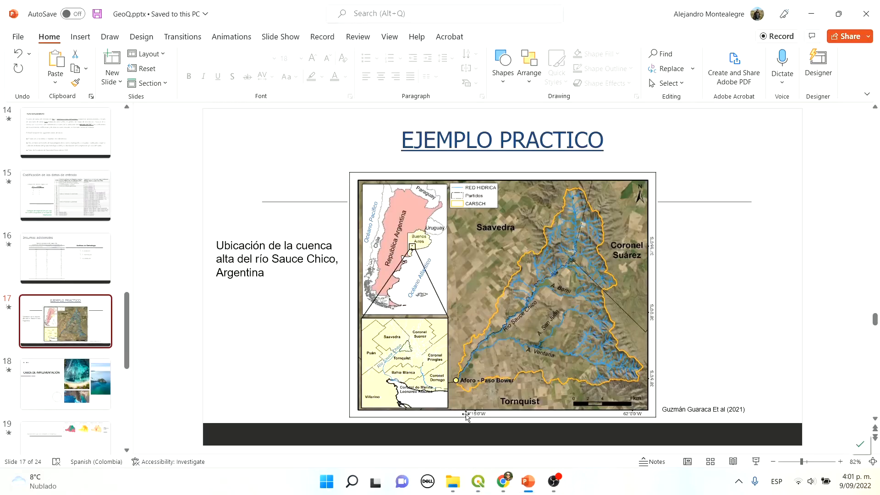
left_click(72, 369)
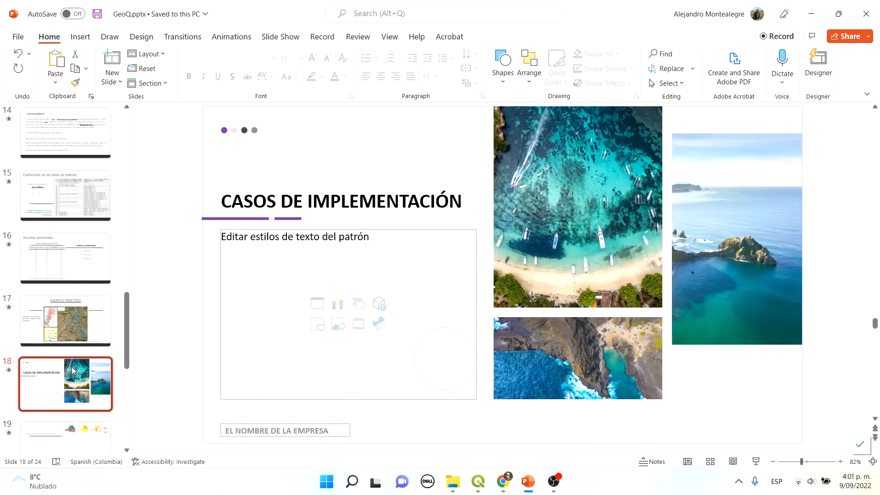
left_click(756, 462)
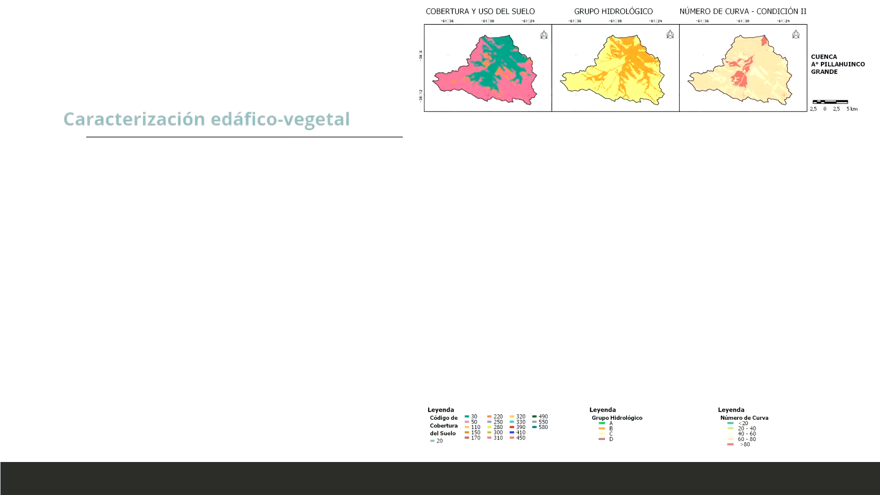
left_click(369, 145)
left_click(368, 146)
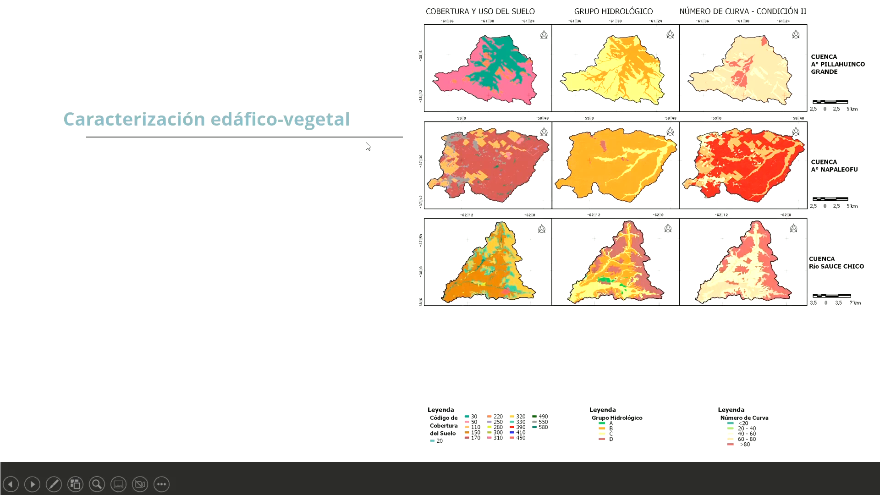